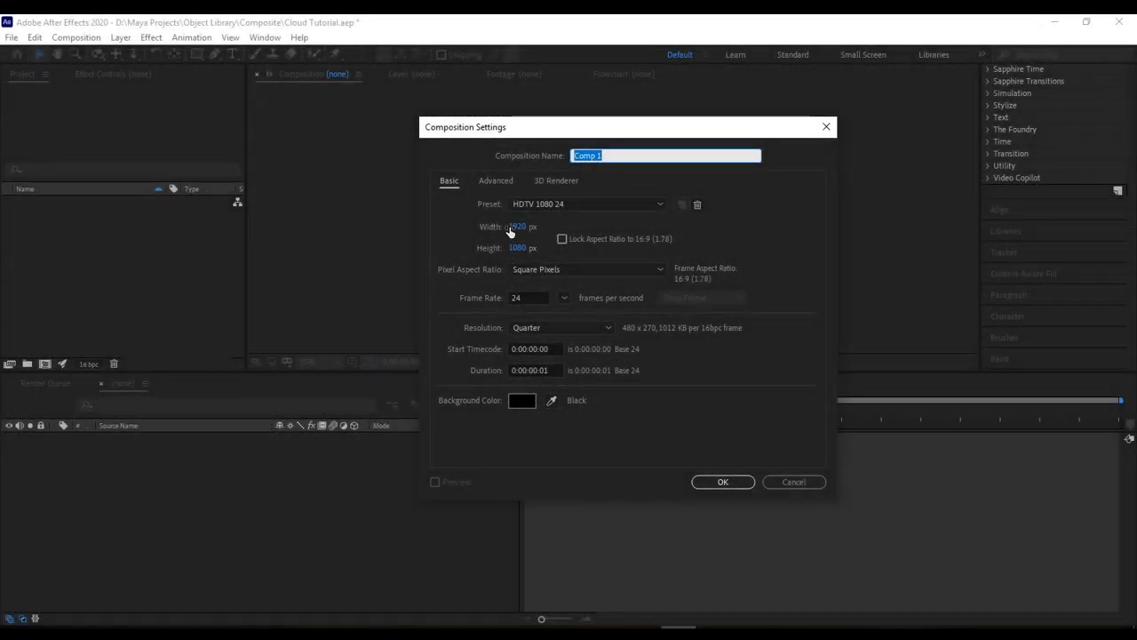
# Create an HDTV 1080 24 composition, import the Neon Wall image and add it as the background layer.
pyautogui.click(722, 481)
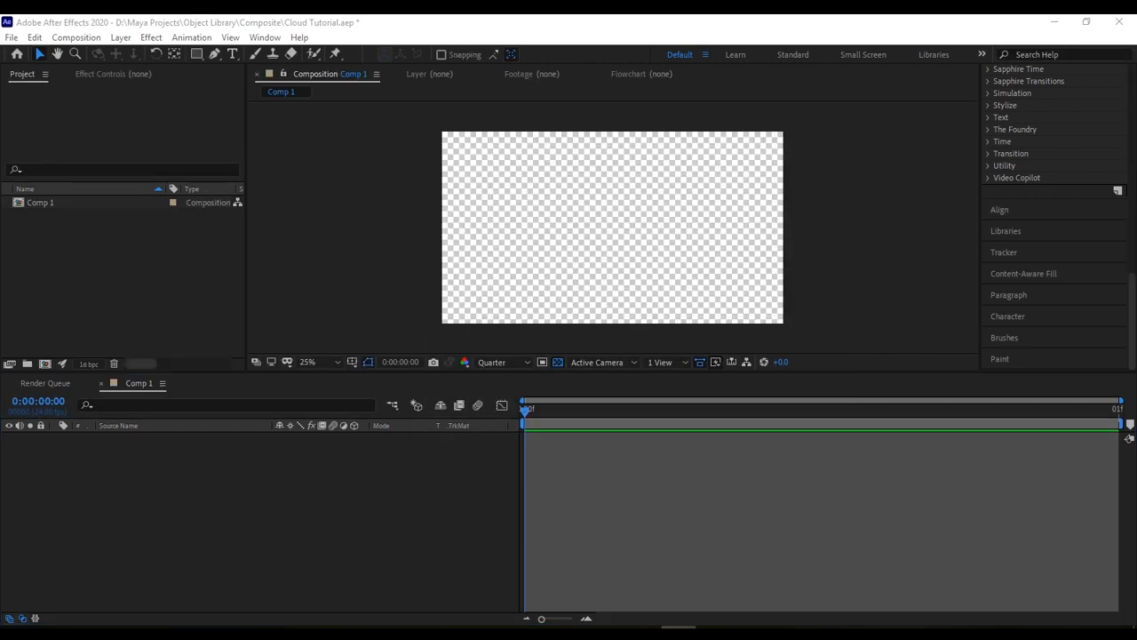
pyautogui.hotkey('ctrl', 'i')
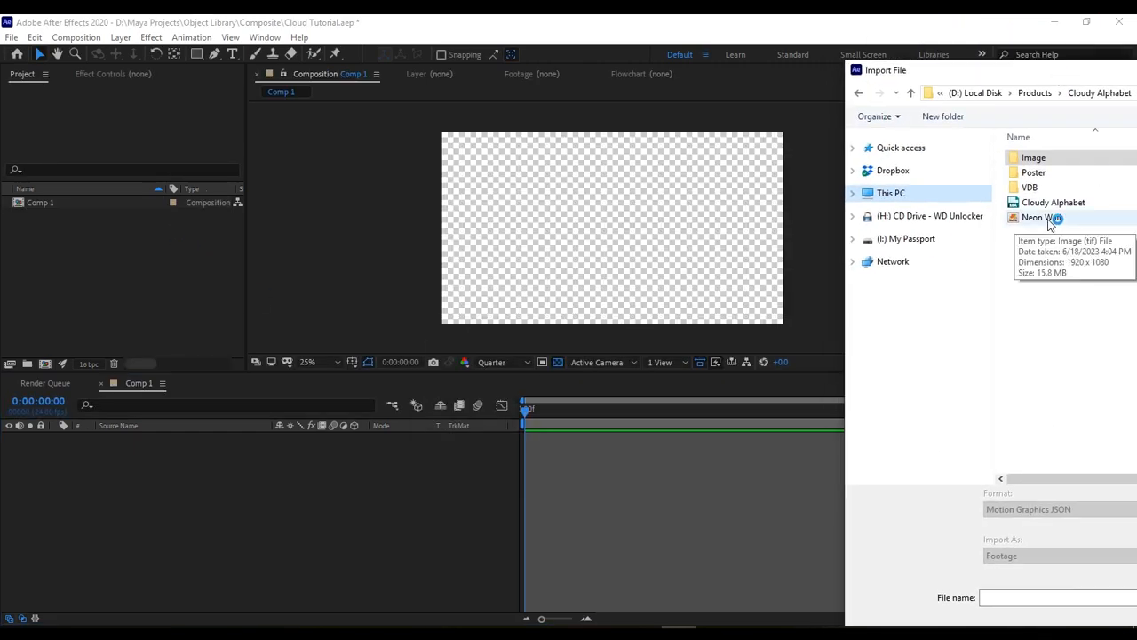
pyautogui.doubleClick(787, 213)
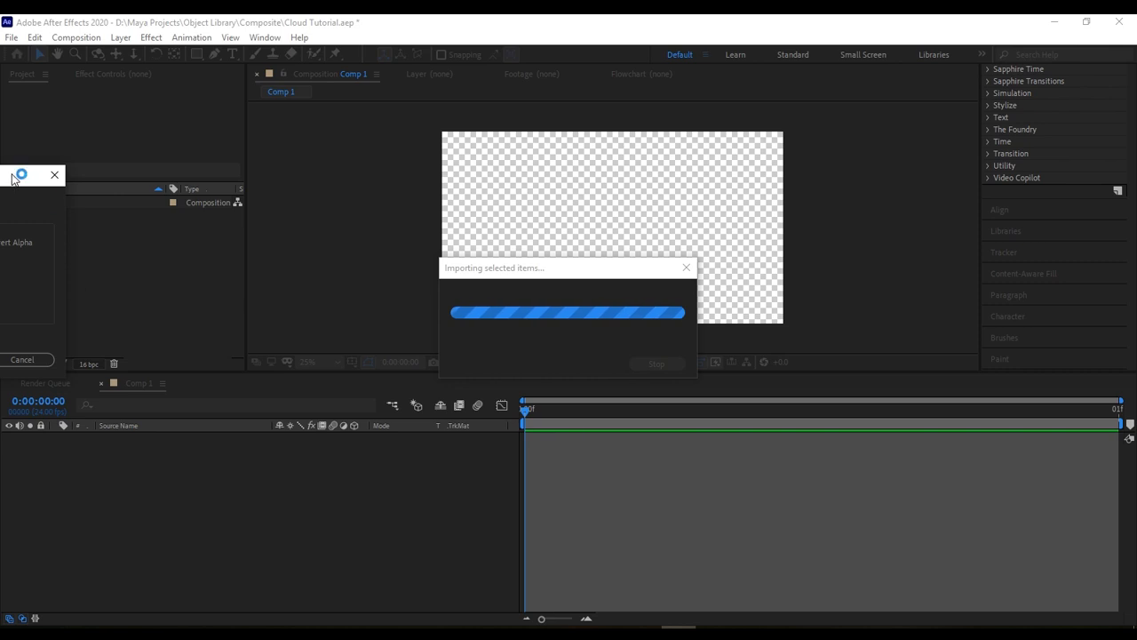
pyautogui.click(395, 324)
pyautogui.moveTo(66, 218); pyautogui.dragTo(151, 449)
pyautogui.click(342, 493)
# Import all eight cloud light EXR passes from the Image > Numbers > 6 folder of Cloudy Alphabet.
pyautogui.hotkey('ctrl', 'i')
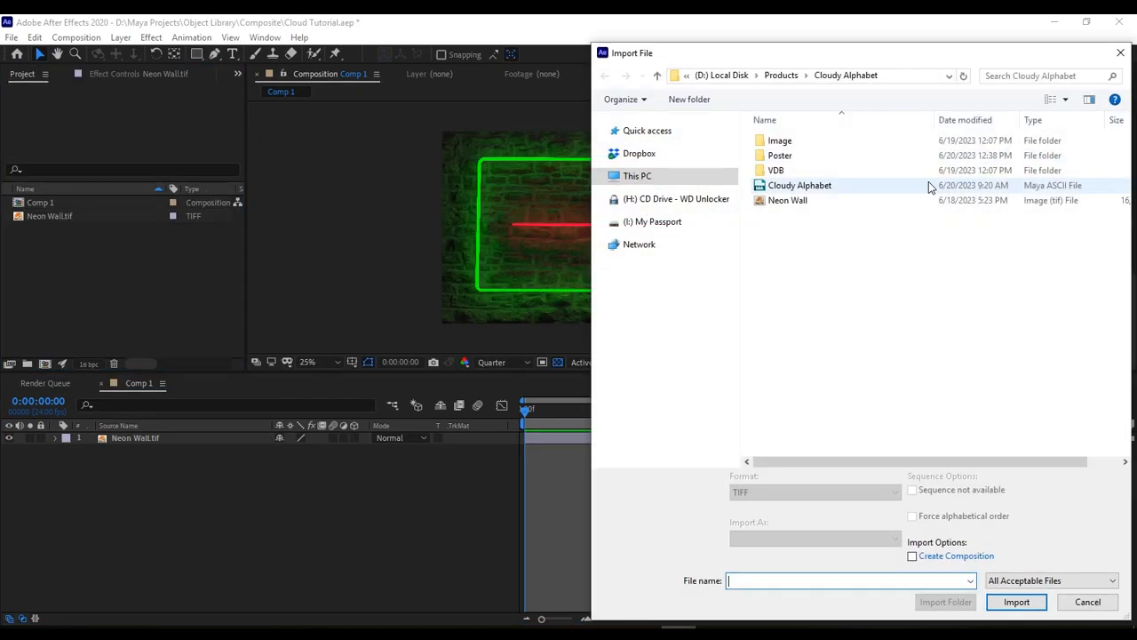
pyautogui.doubleClick(780, 140)
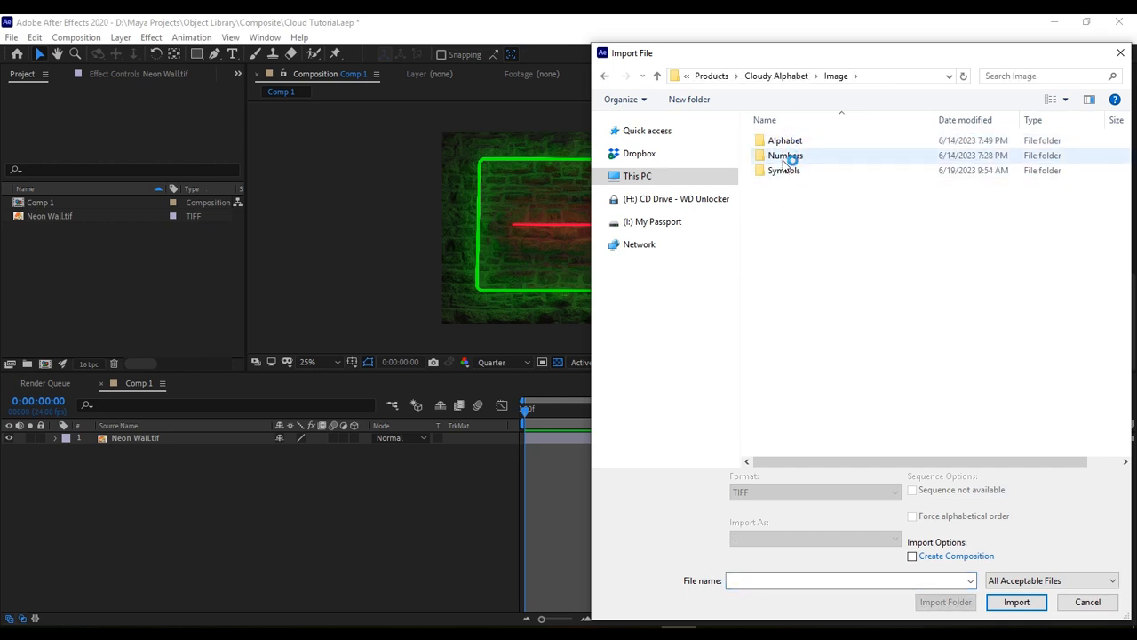
pyautogui.doubleClick(784, 172)
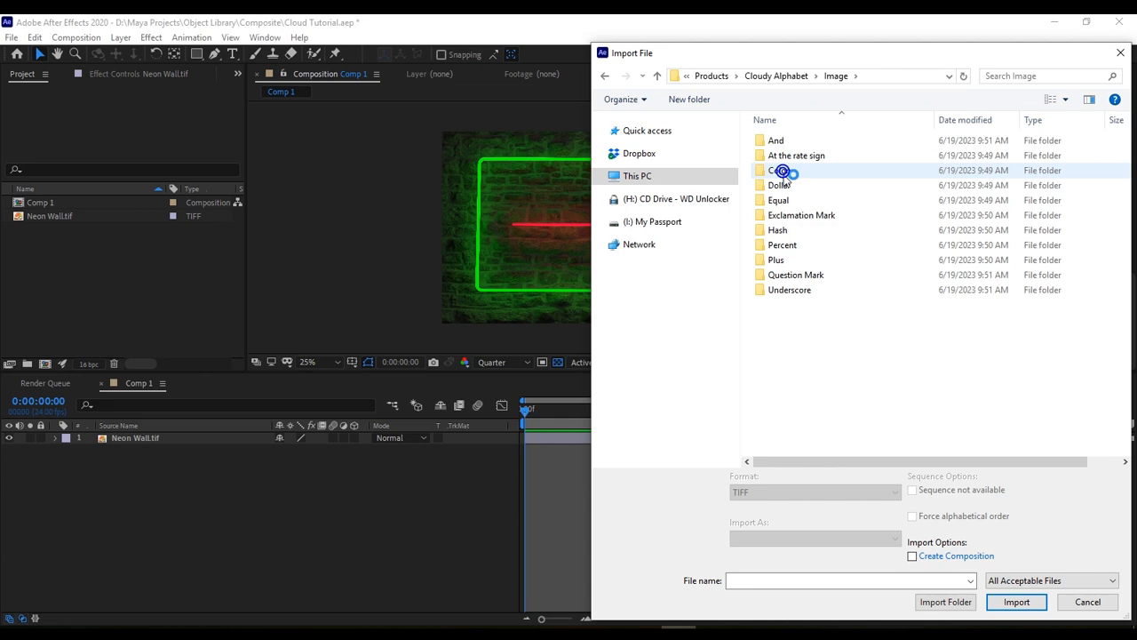
pyautogui.click(836, 75)
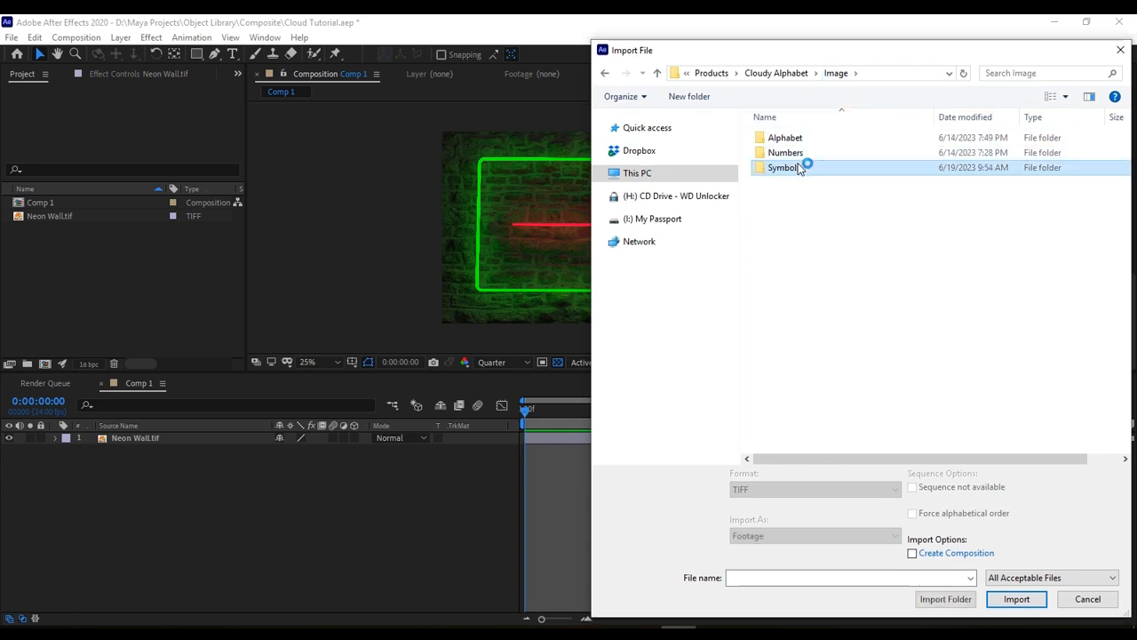
pyautogui.doubleClick(785, 153)
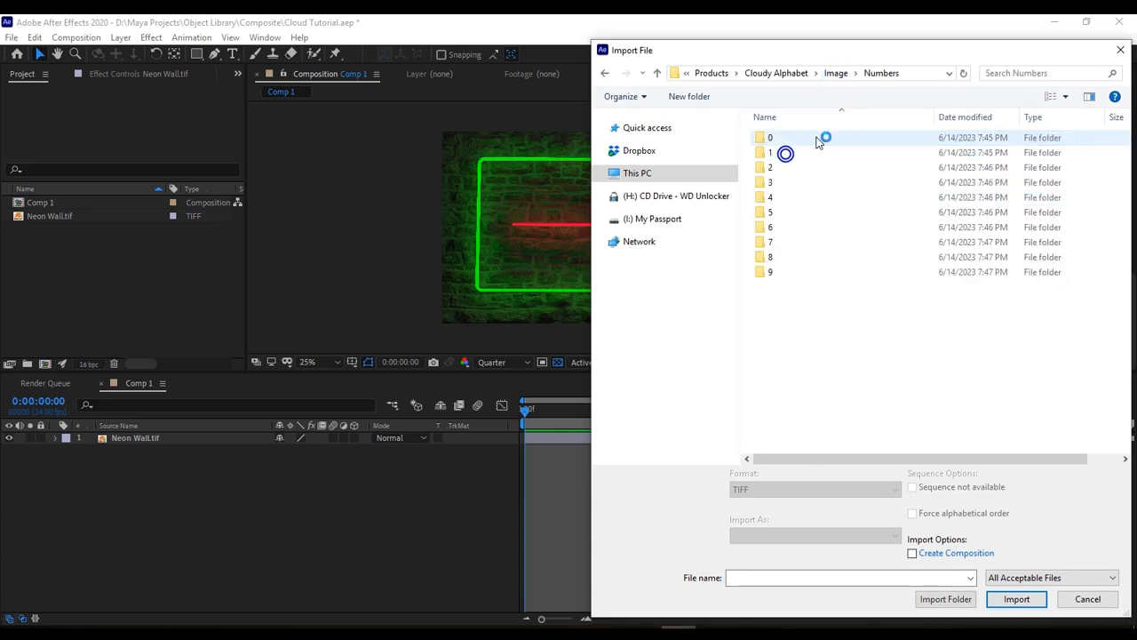
pyautogui.doubleClick(772, 229)
pyautogui.click(788, 155)
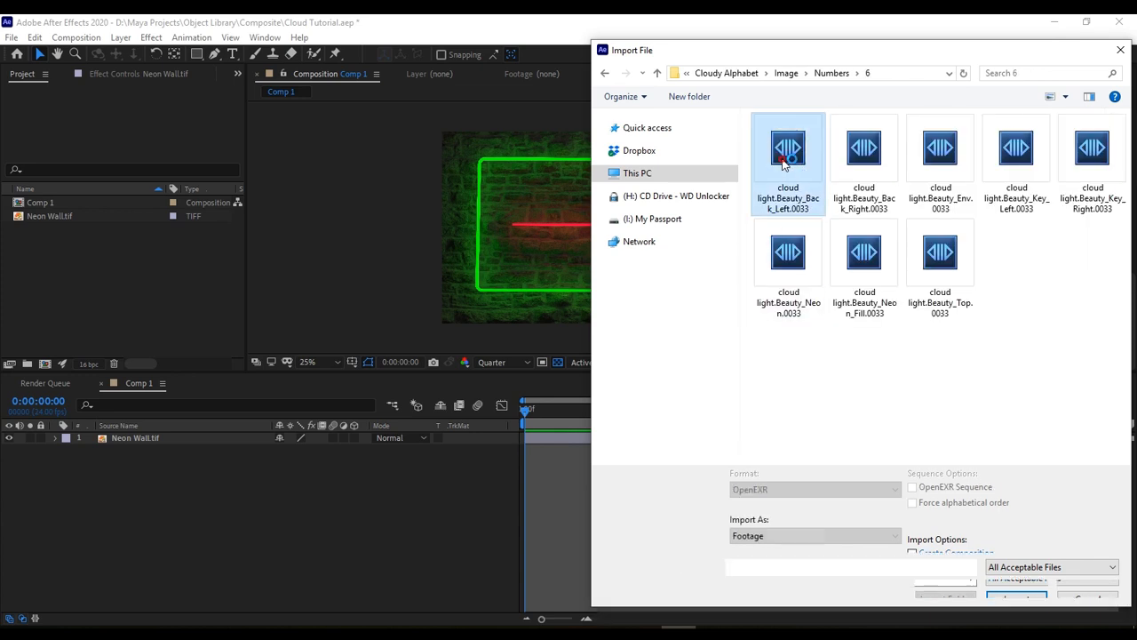
pyautogui.keyDown('shift'); pyautogui.click(939, 262); pyautogui.keyUp('shift')
pyautogui.click(1017, 593)
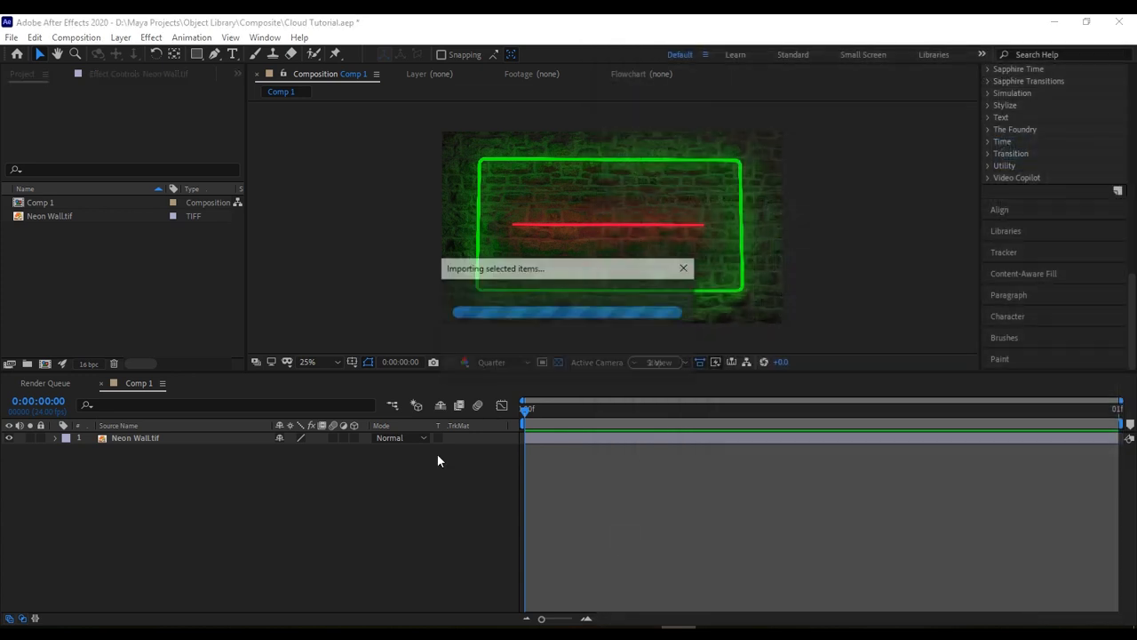
# Add the eight cloud passes to the composition above Neon Wall, with Beauty_Env moved below the other passes.
pyautogui.moveTo(82, 202); pyautogui.dragTo(111, 433)
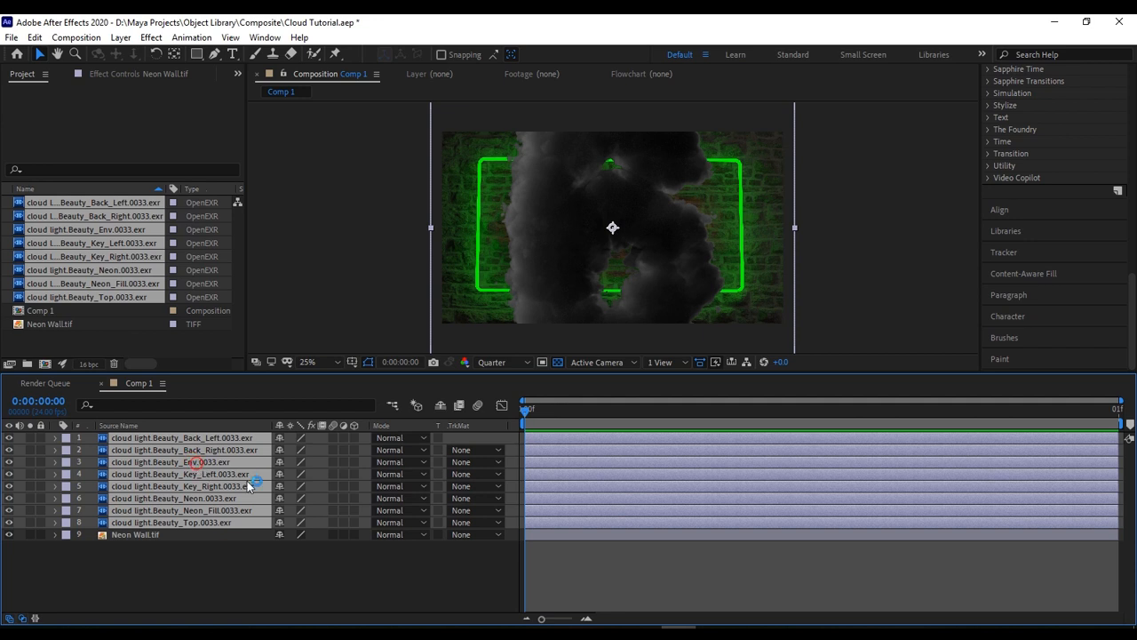
pyautogui.click(189, 557)
pyautogui.click(197, 462)
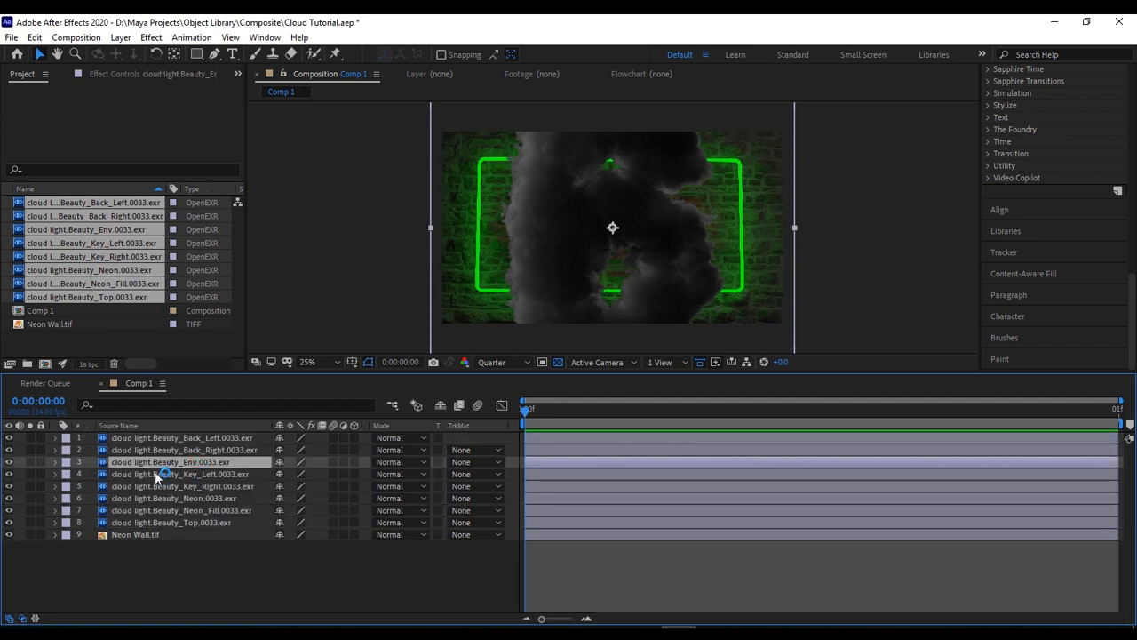
pyautogui.moveTo(158, 473); pyautogui.dragTo(173, 534)
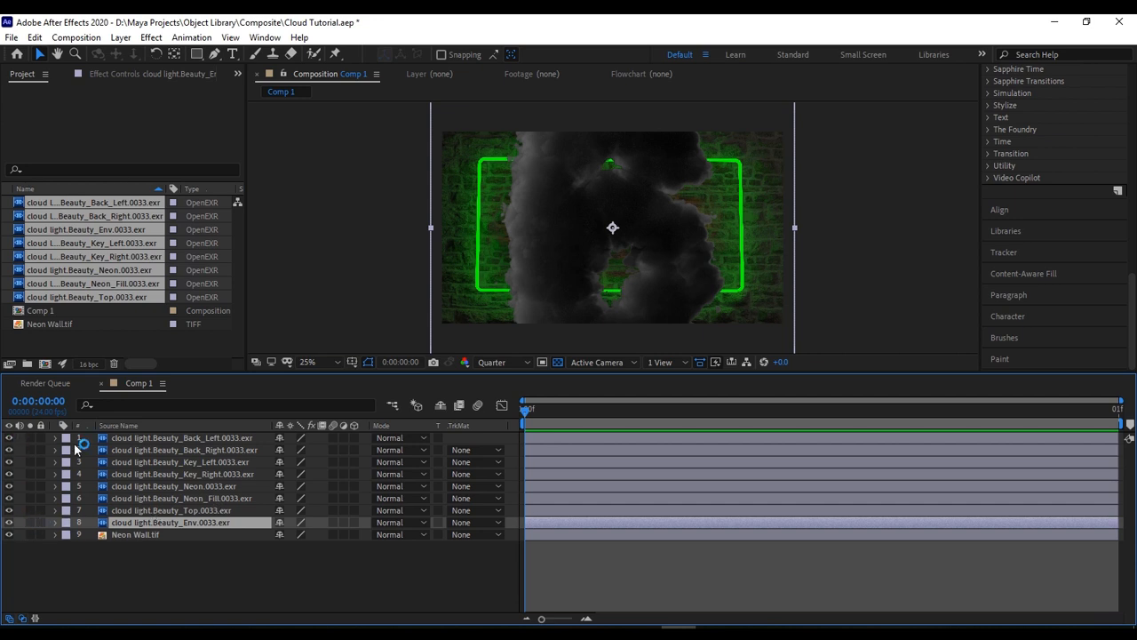
# Set the blending mode of the seven cloud passes above Beauty_Env to Screen.
pyautogui.keyDown('shift'); pyautogui.click(135, 444); pyautogui.keyUp('shift')
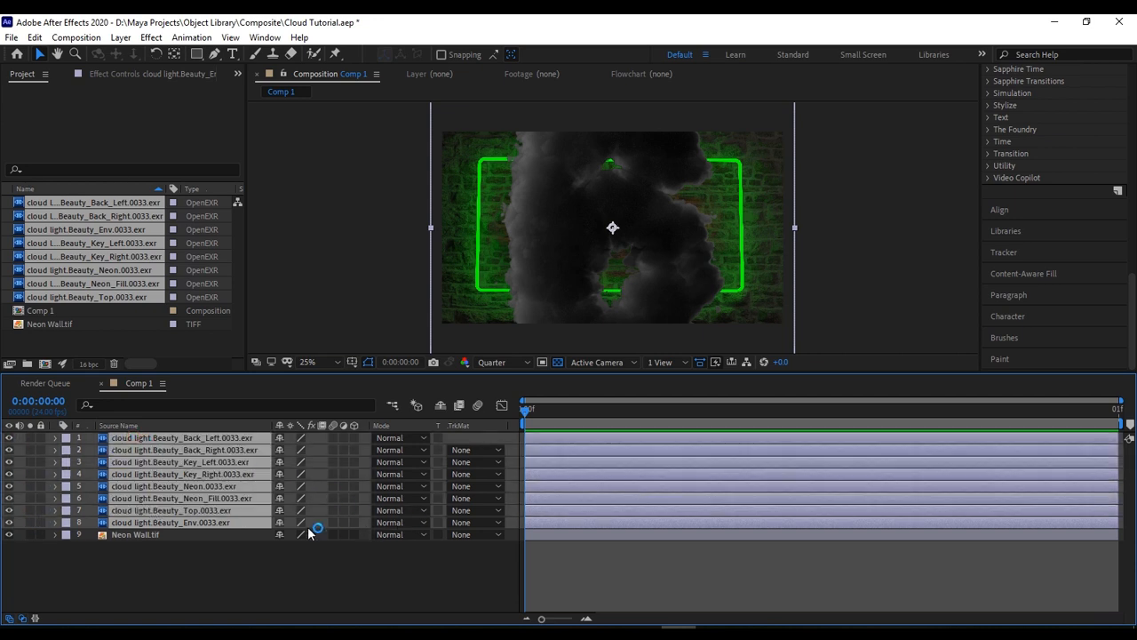
pyautogui.keyDown('ctrl'); pyautogui.click(258, 524); pyautogui.keyUp('ctrl')
pyautogui.click(401, 524)
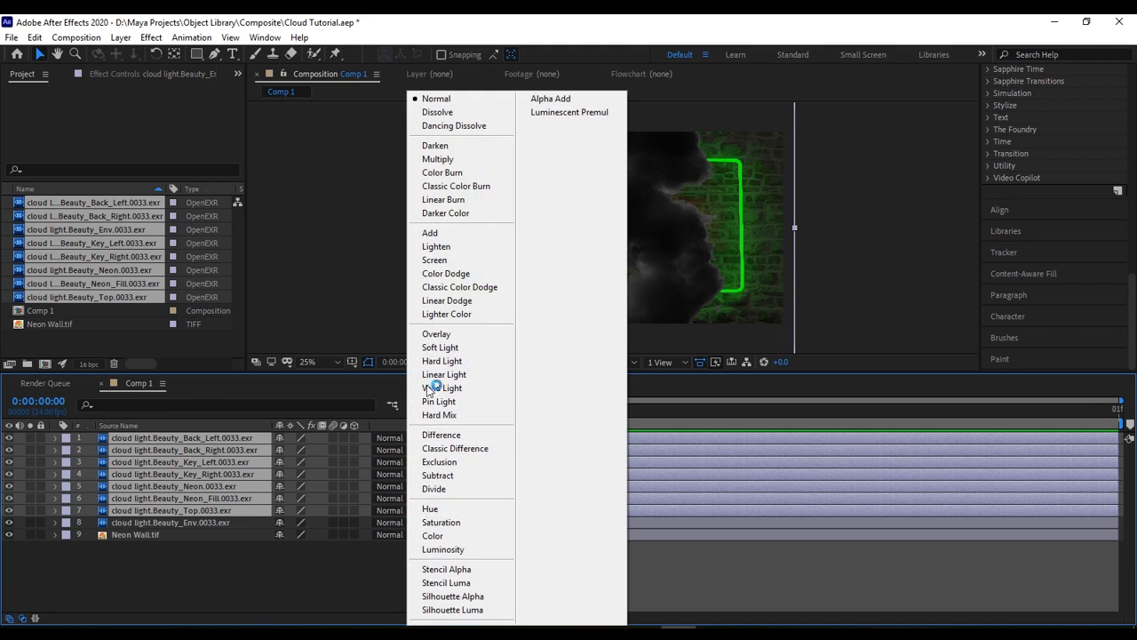
pyautogui.click(436, 261)
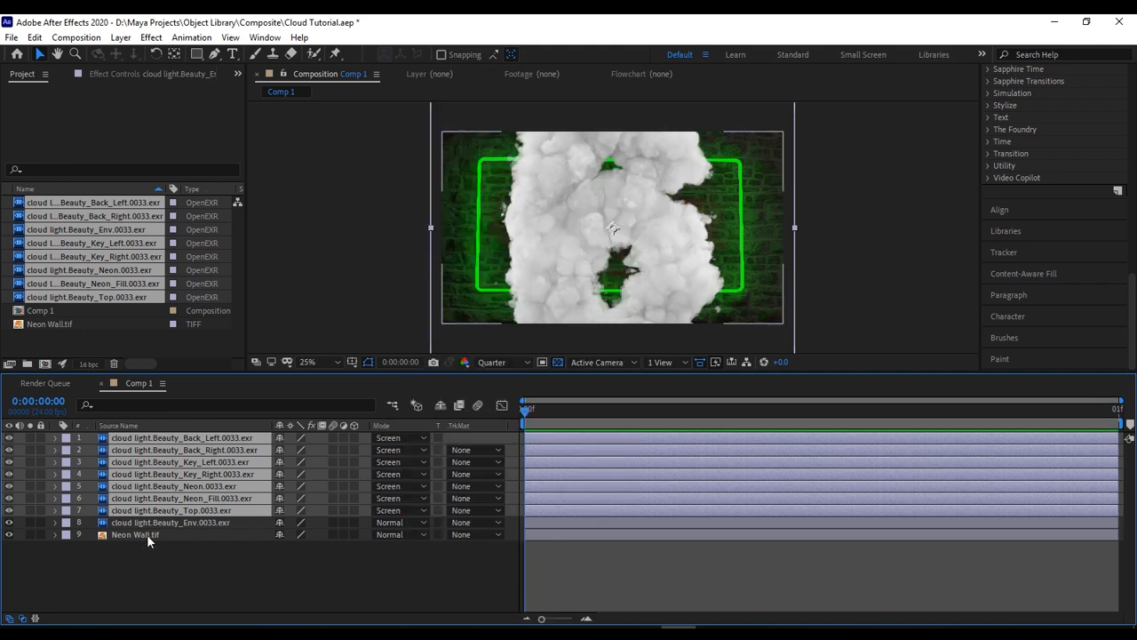
# Hide the seven Screen-mode cloud passes and apply a Tint effect to the Beauty_Env layer.
pyautogui.click(8, 450)
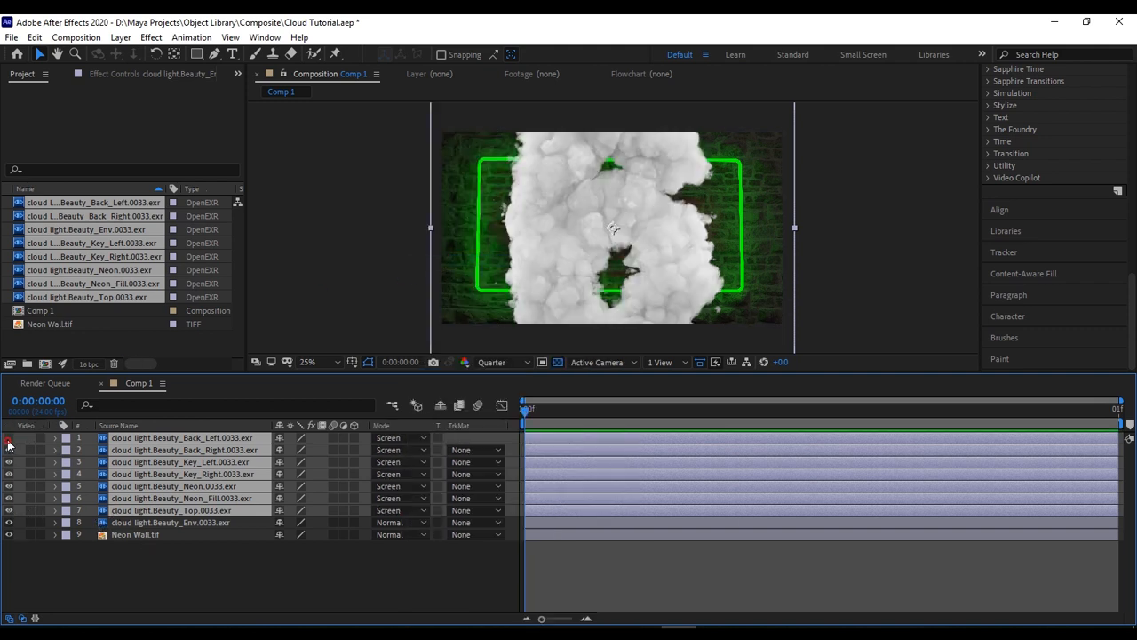
pyautogui.click(128, 523)
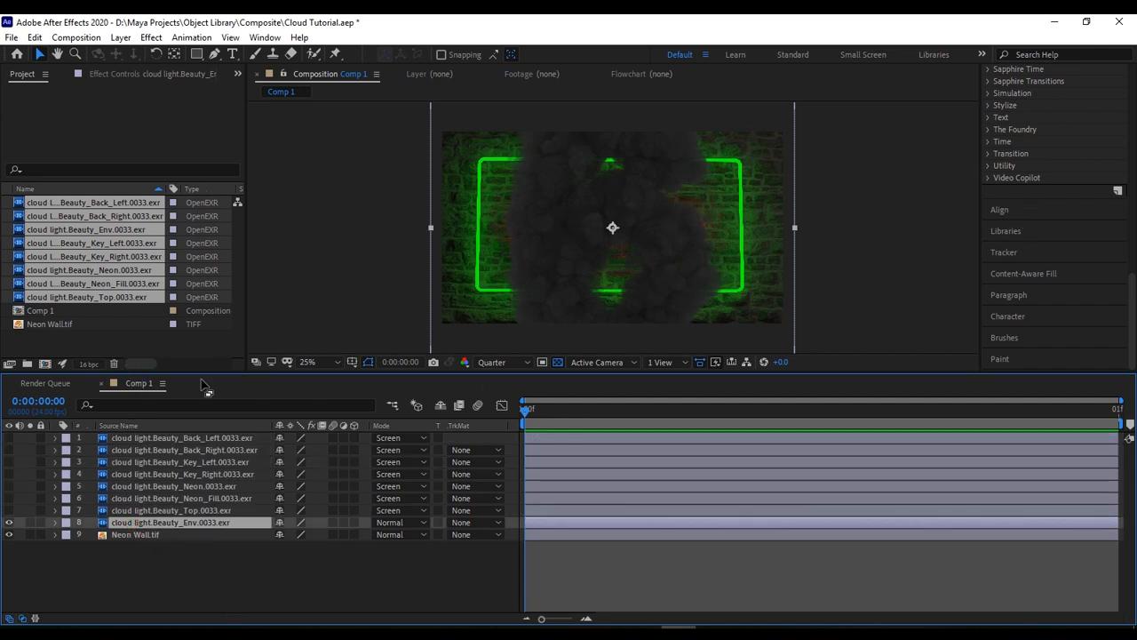
pyautogui.rightClick(132, 525)
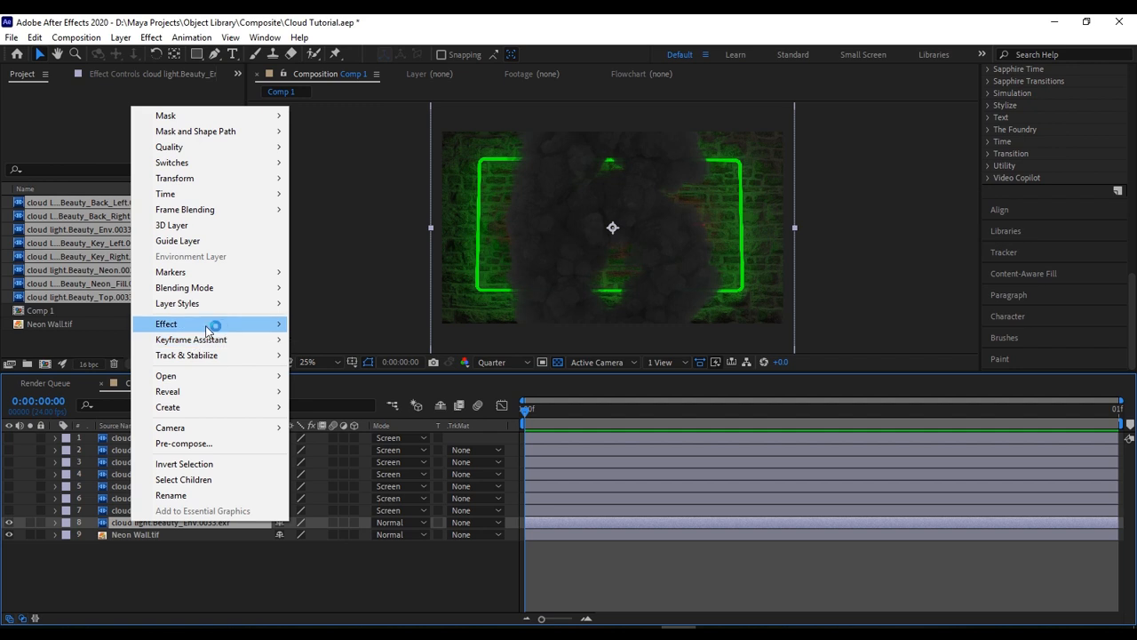
pyautogui.moveTo(224, 324)
pyautogui.moveTo(346, 213)
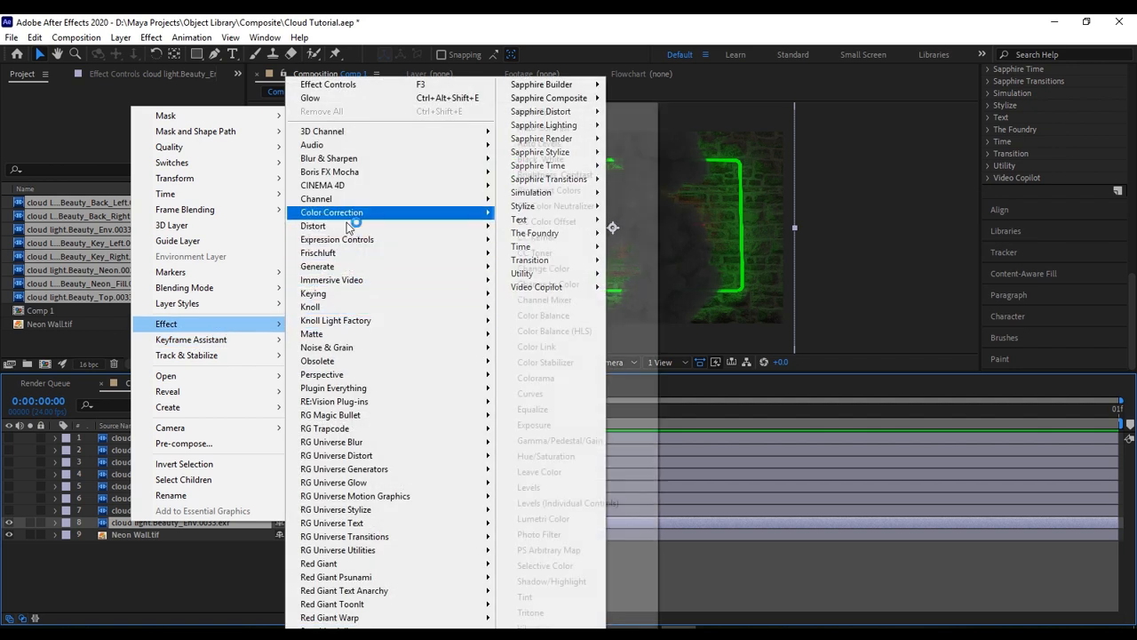
pyautogui.click(526, 596)
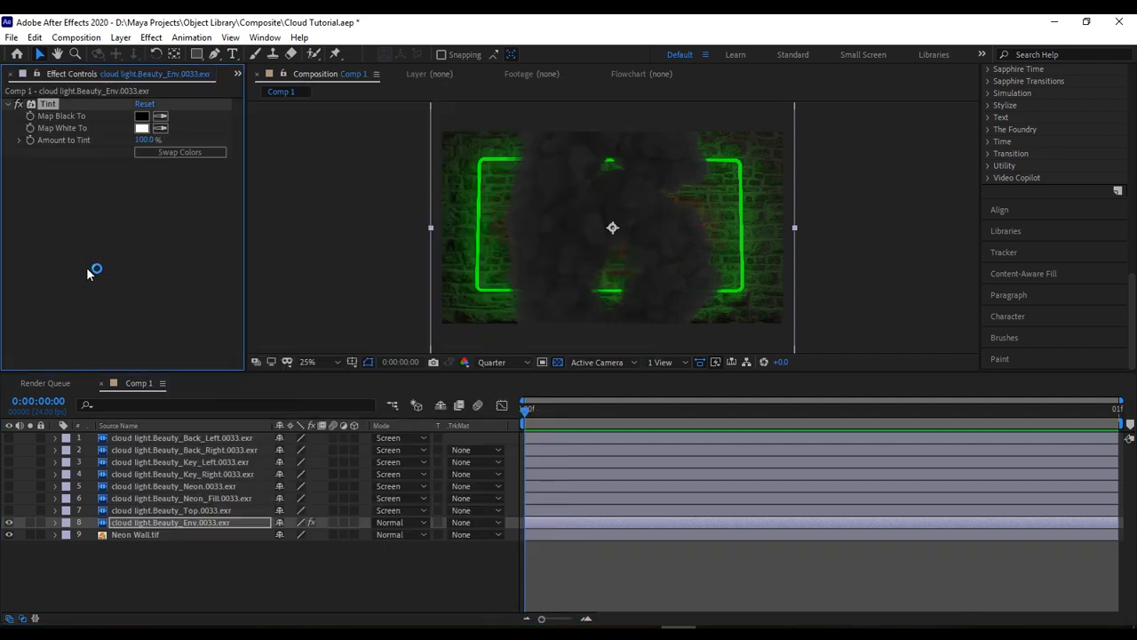
# Add an Exposure color correction effect to the Beauty_Env layer.
pyautogui.rightClick(119, 525)
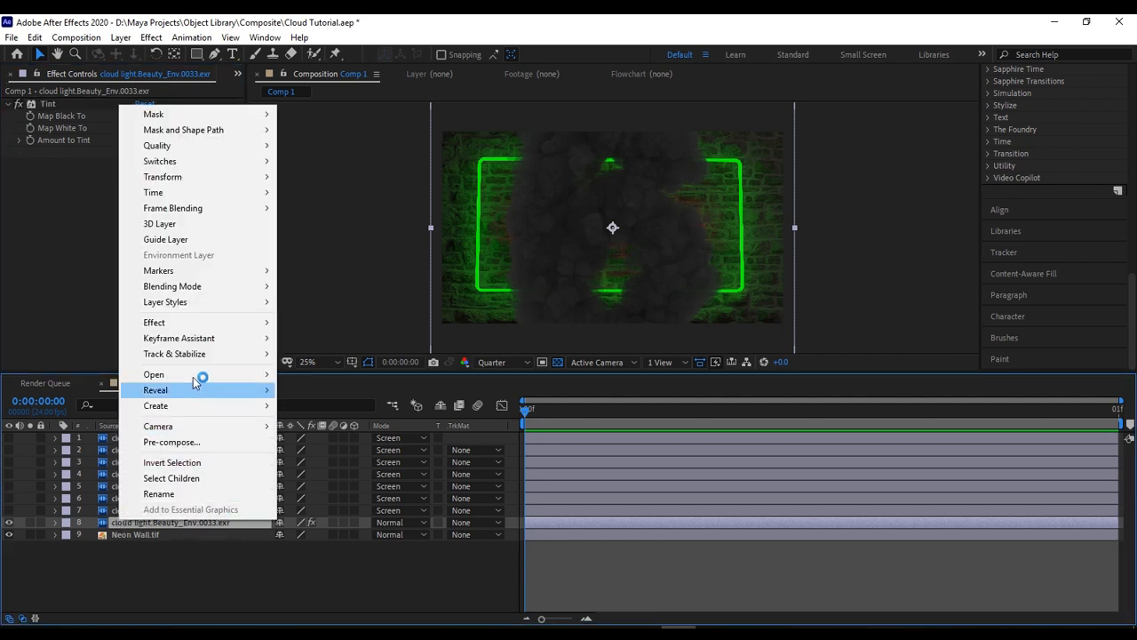
pyautogui.moveTo(199, 325)
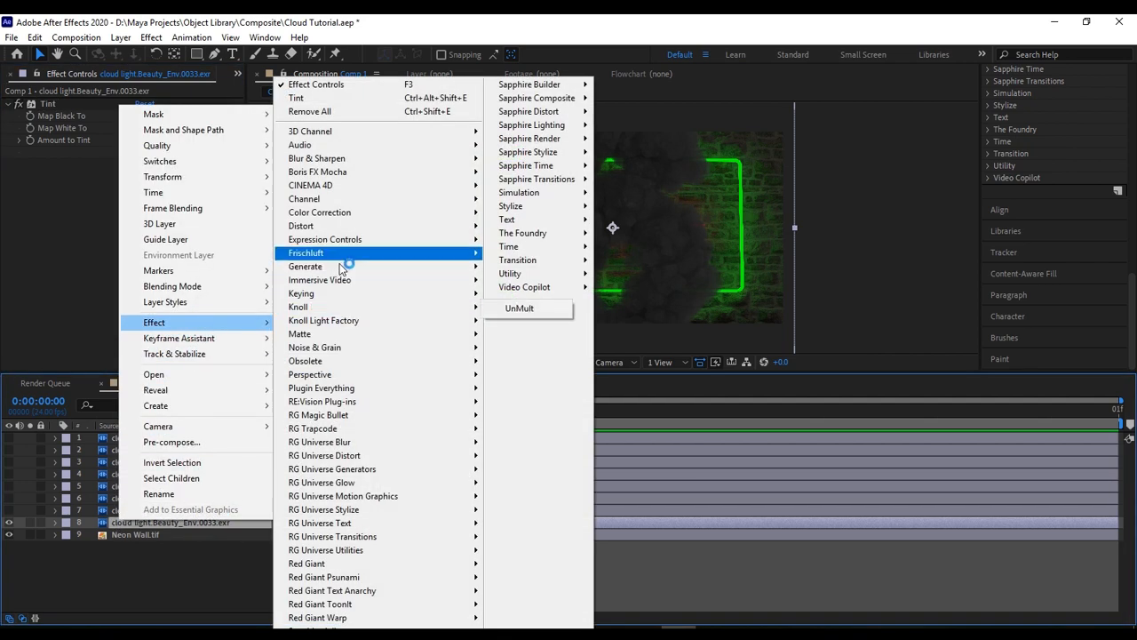
pyautogui.moveTo(334, 222)
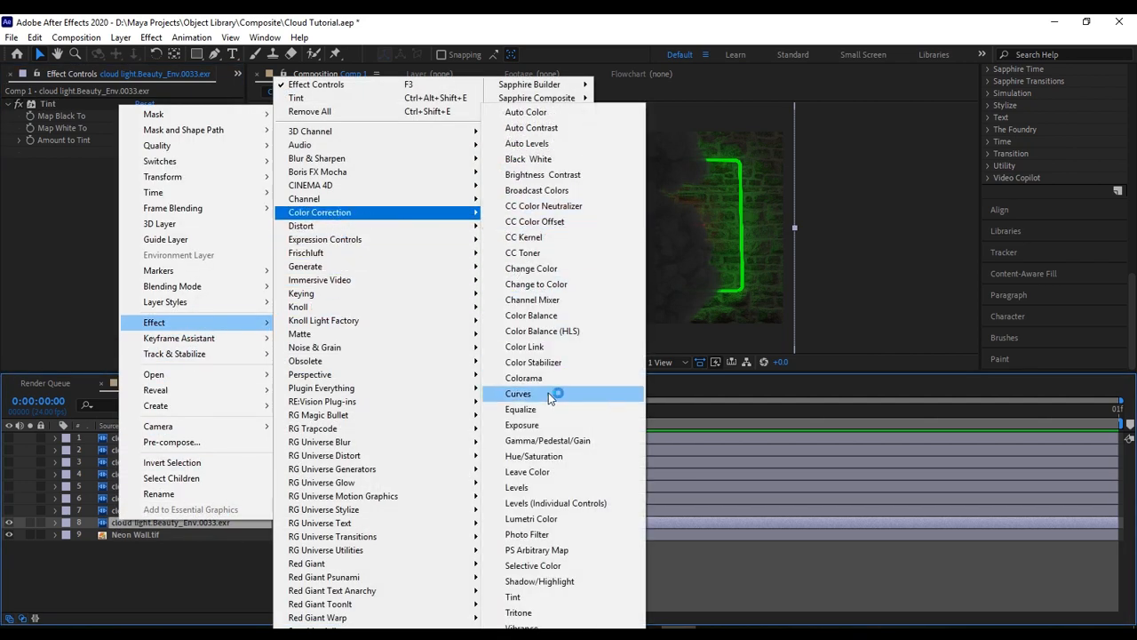
pyautogui.click(533, 425)
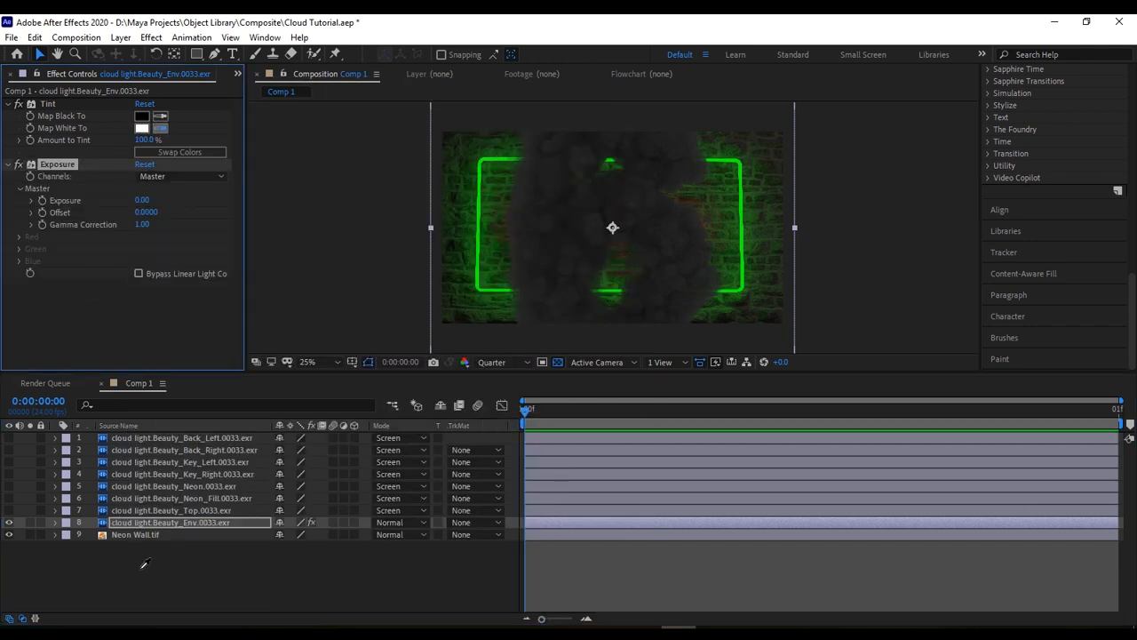
# Scale all eight cloud layers down to about 27.9, 27.3% and move them to about 932, 518, over the red neon line.
pyautogui.click(143, 567)
pyautogui.keyDown('shift'); pyautogui.click(192, 441); pyautogui.keyUp('shift')
pyautogui.click(161, 522)
pyautogui.keyDown('shift'); pyautogui.click(147, 438); pyautogui.keyUp('shift')
pyautogui.scroll(-1, 785, 204)
pyautogui.moveTo(704, 137); pyautogui.dragTo(635, 203)
pyautogui.scroll(3, 634, 203)
pyautogui.moveTo(701, 227); pyautogui.dragTo(714, 228)
pyautogui.moveTo(613, 226); pyautogui.dragTo(603, 218)
# Tint Beauty_Env's whites with green sampled from the neon frame, and set Exposure to 1.75 with Gamma Correction 0.81.
pyautogui.click(160, 128)
pyautogui.click(346, 184)
pyautogui.moveTo(144, 200); pyautogui.dragTo(133, 225)
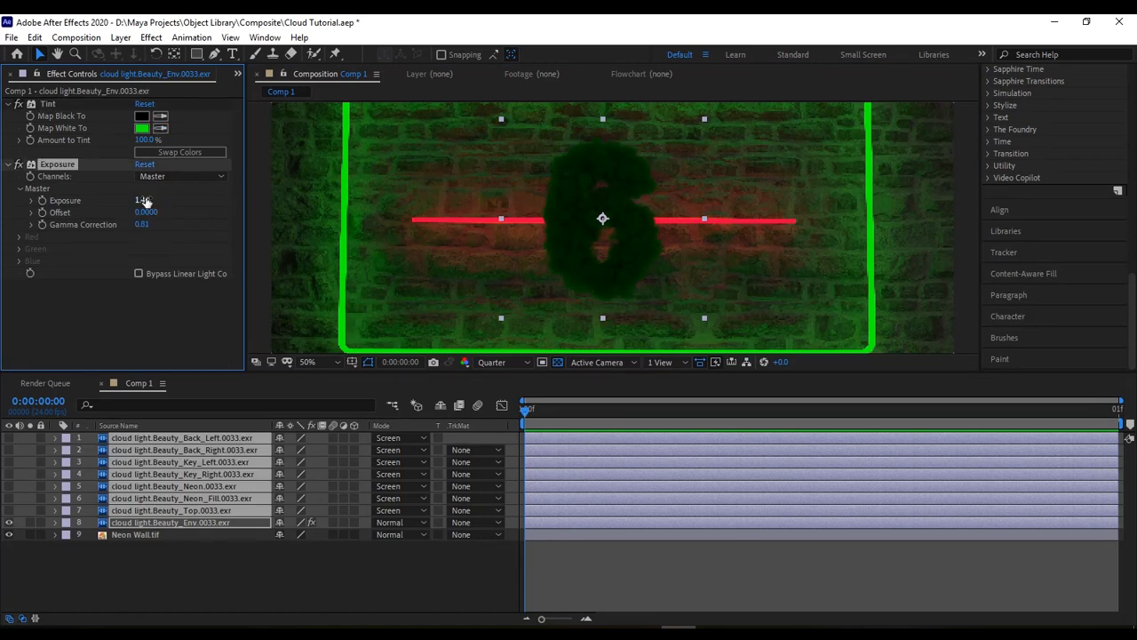
# Copy the Tint and Exposure effects from Beauty_Env to the Beauty_Top layer and make Beauty_Top visible.
pyautogui.hotkey('ctrl', 'c')
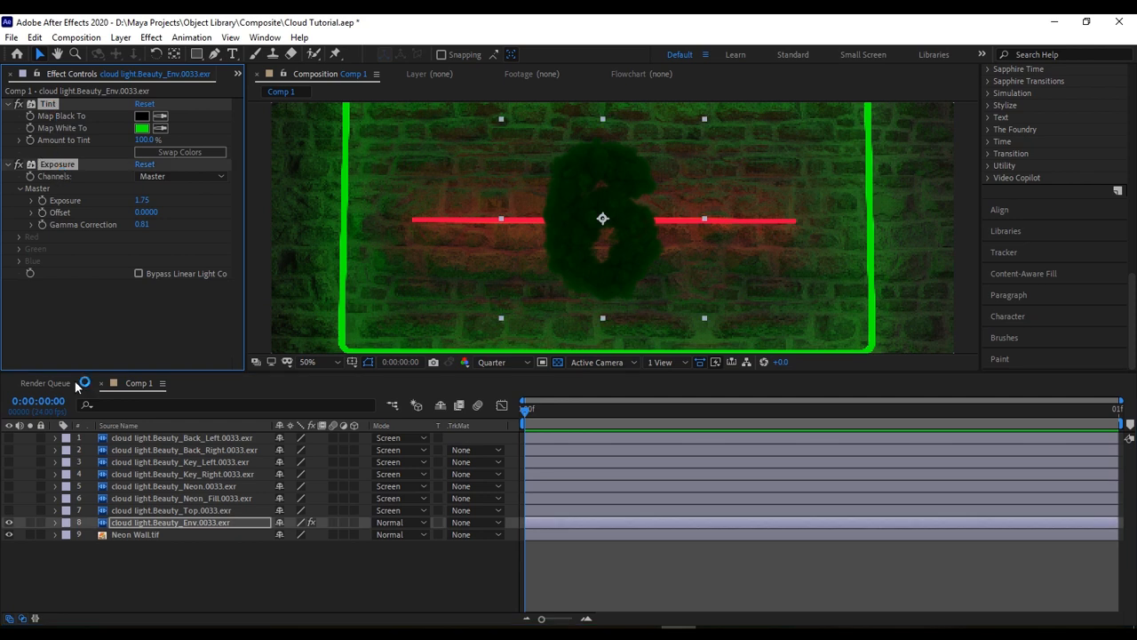
pyautogui.click(132, 510)
pyautogui.hotkey('ctrl', 'v')
pyautogui.click(9, 510)
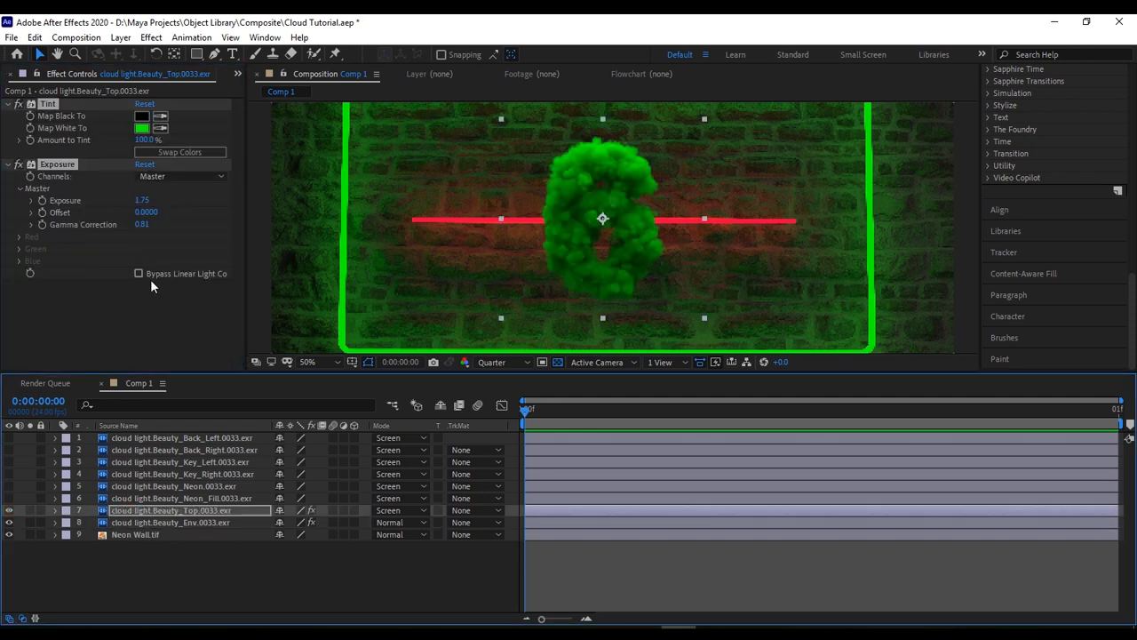
# Adjust the Beauty_Top layer to Exposure 2.19, Gamma Correction 0.43 and Opacity 53%.
pyautogui.moveTo(144, 201); pyautogui.dragTo(93, 200)
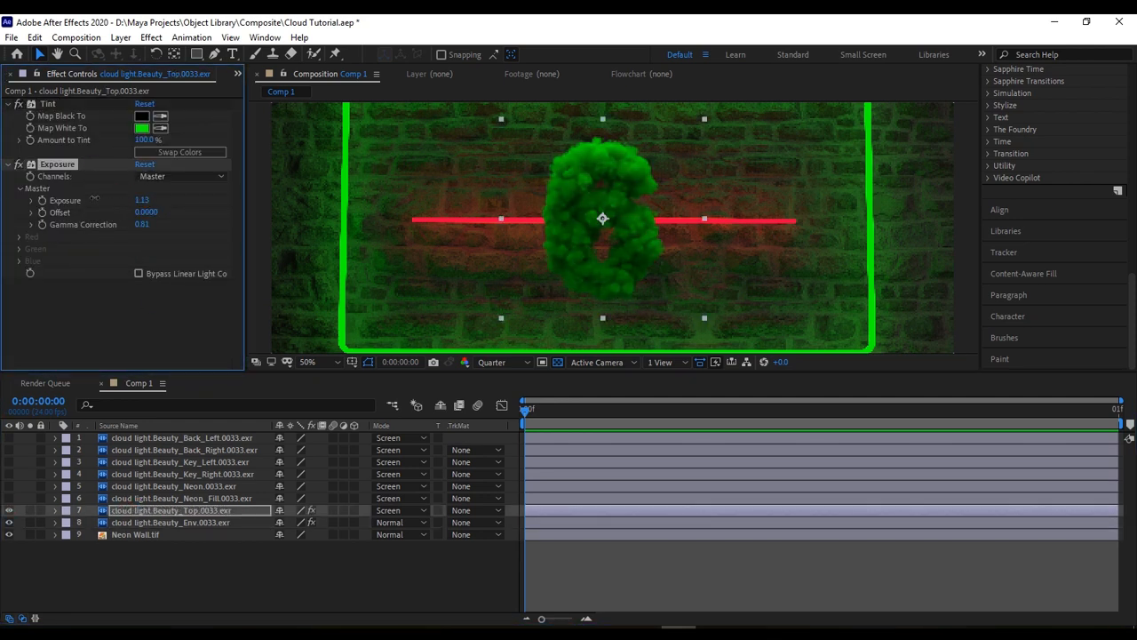
pyautogui.click(55, 510)
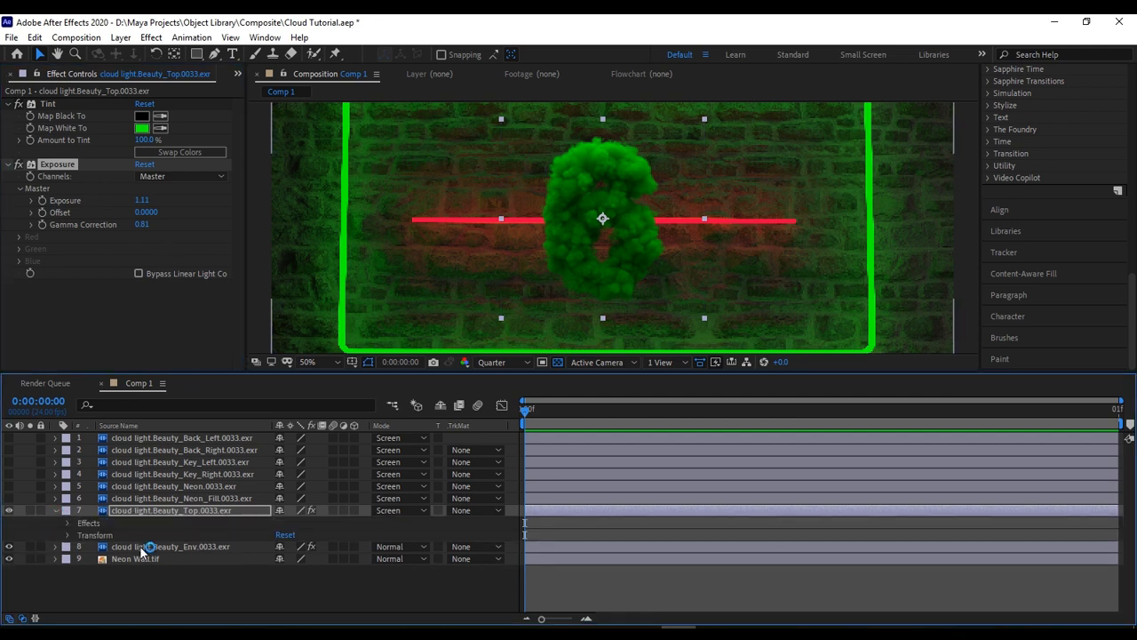
pyautogui.moveTo(280, 594); pyautogui.dragTo(239, 595)
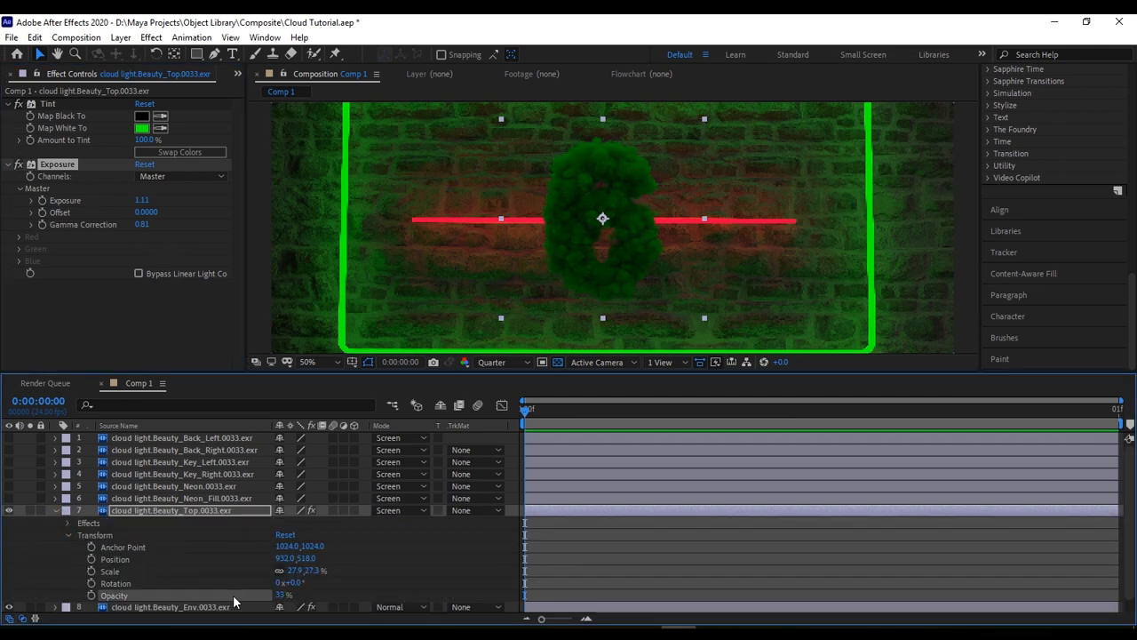
pyautogui.moveTo(141, 201); pyautogui.dragTo(214, 194)
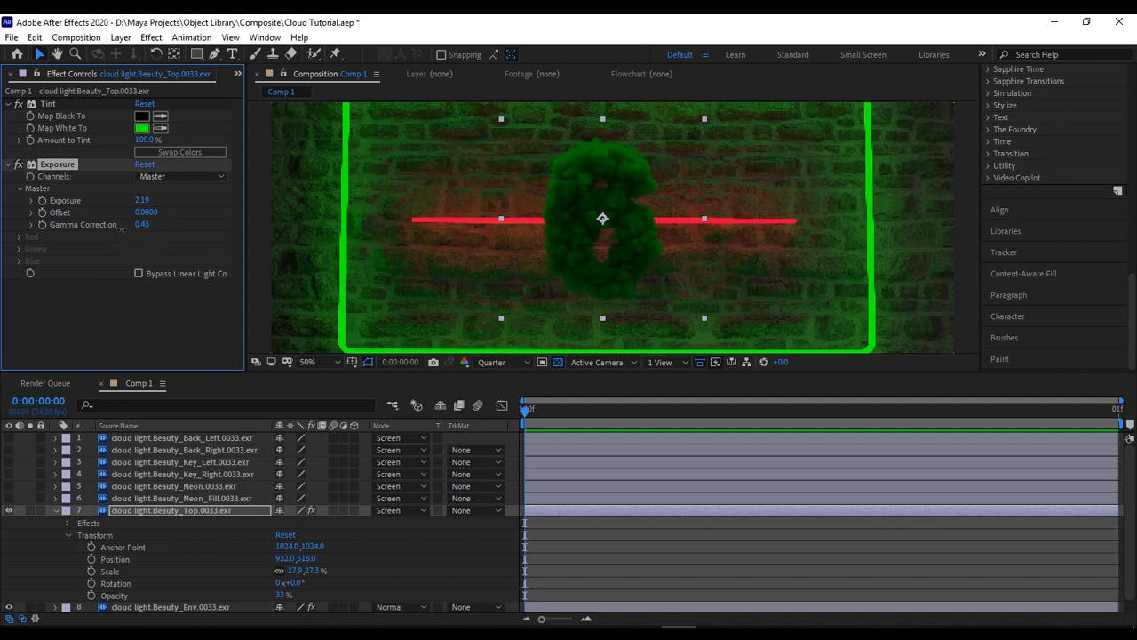
pyautogui.moveTo(277, 602); pyautogui.dragTo(410, 516)
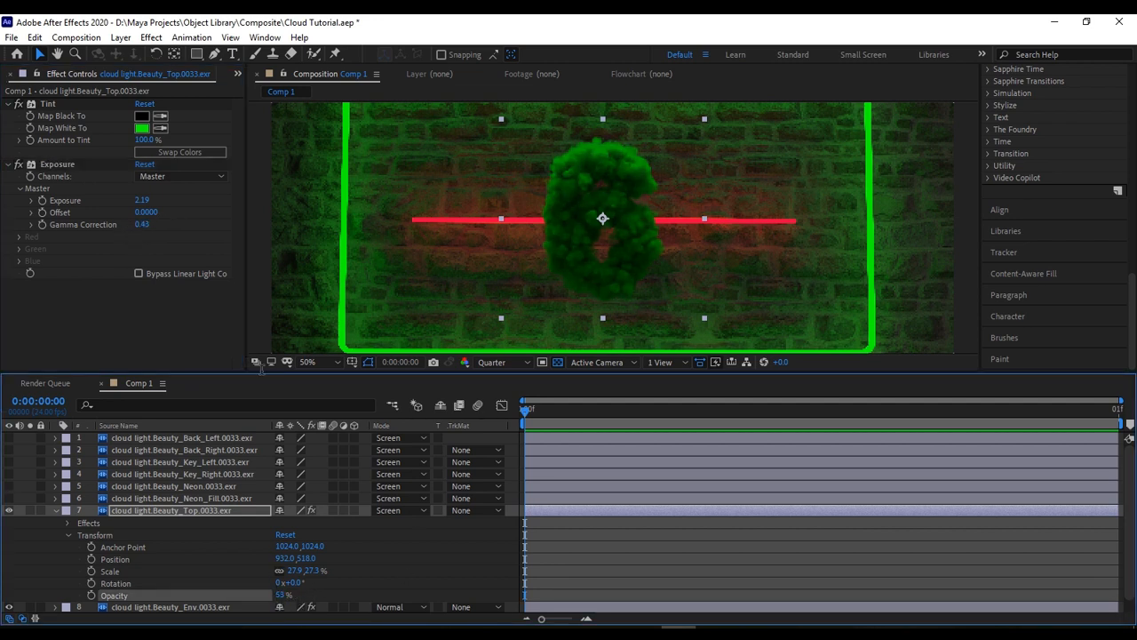
# Copy the Tint and Exposure effects from Beauty_Top to the Beauty_Back_Left layer and make Beauty_Back_Left visible.
pyautogui.click(9, 165)
pyautogui.click(49, 105)
pyautogui.keyDown('ctrl'); pyautogui.click(57, 166); pyautogui.keyUp('ctrl')
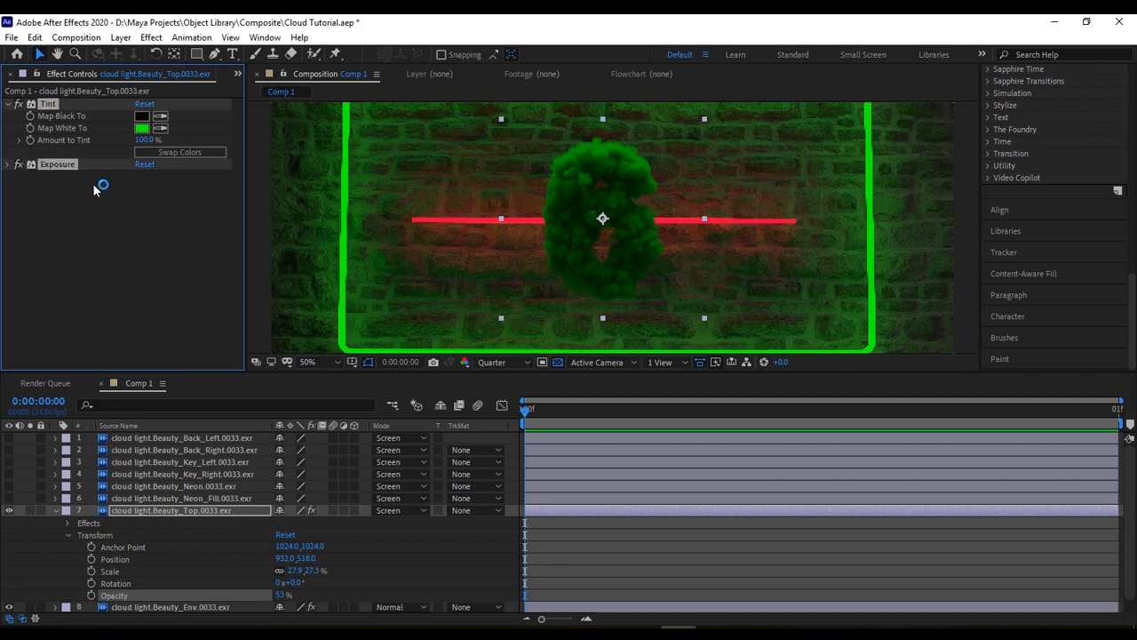
pyautogui.click(55, 511)
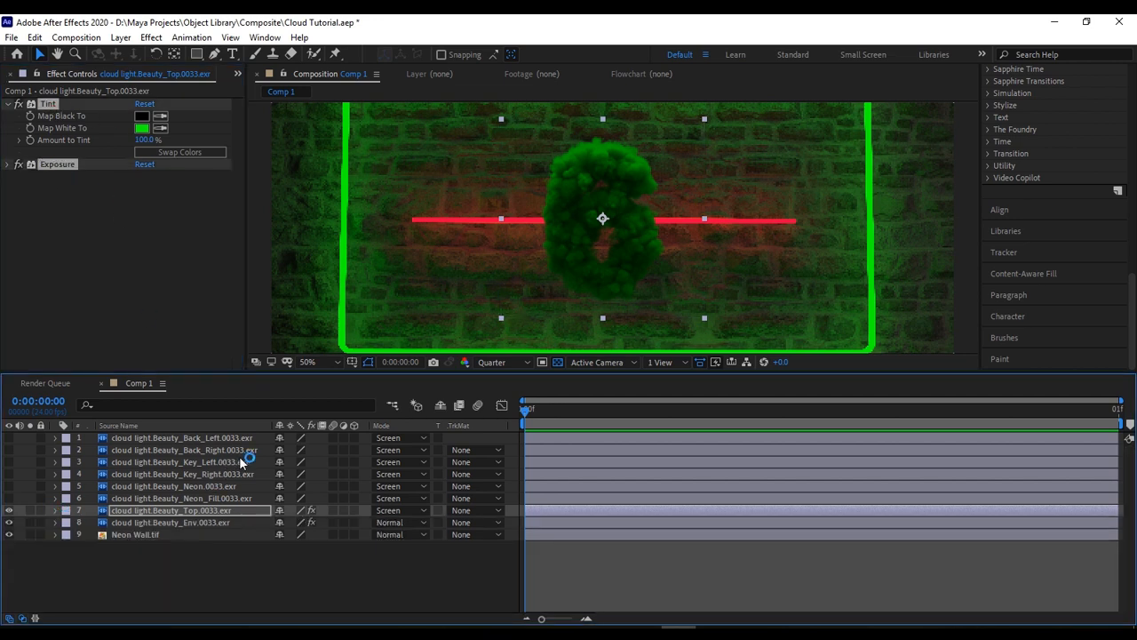
pyautogui.click(9, 438)
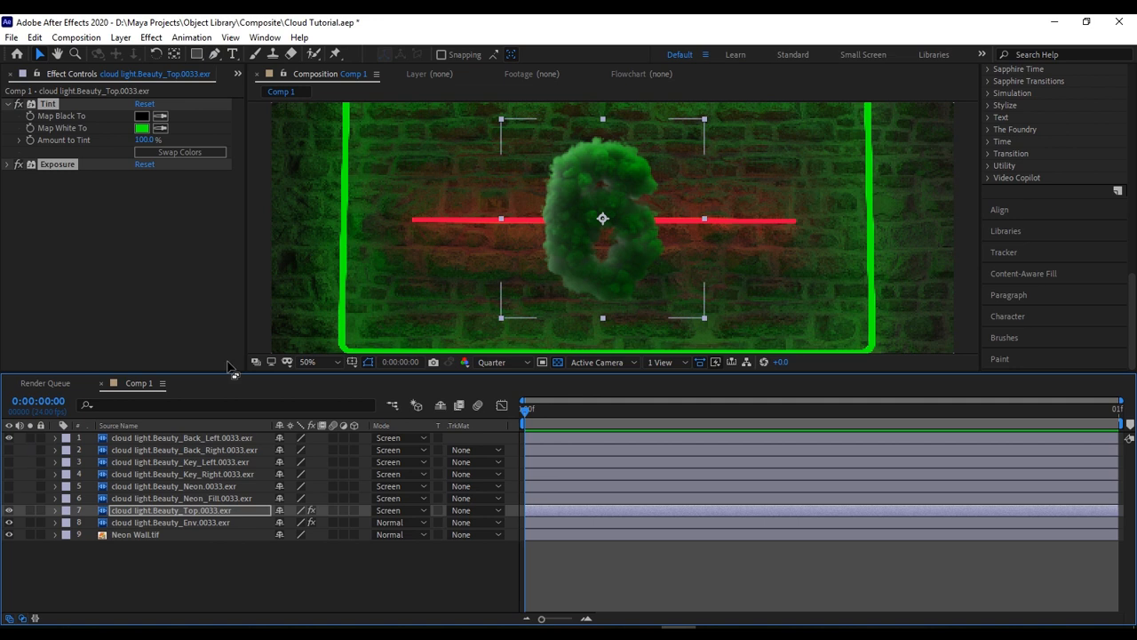
pyautogui.click(165, 438)
pyautogui.click(127, 299)
pyautogui.hotkey('ctrl', 'v')
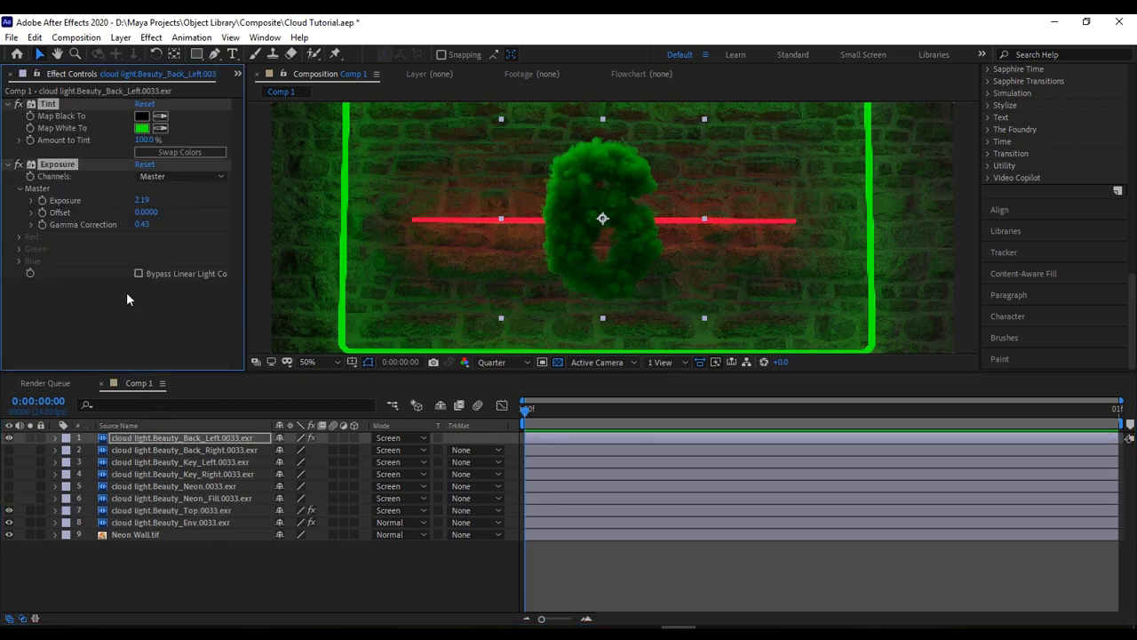
# Paste the copied Tint and Exposure effects onto the Beauty_Back_Right layer and make it visible.
pyautogui.click(156, 450)
pyautogui.click(100, 206)
pyautogui.hotkey('ctrl', 'v')
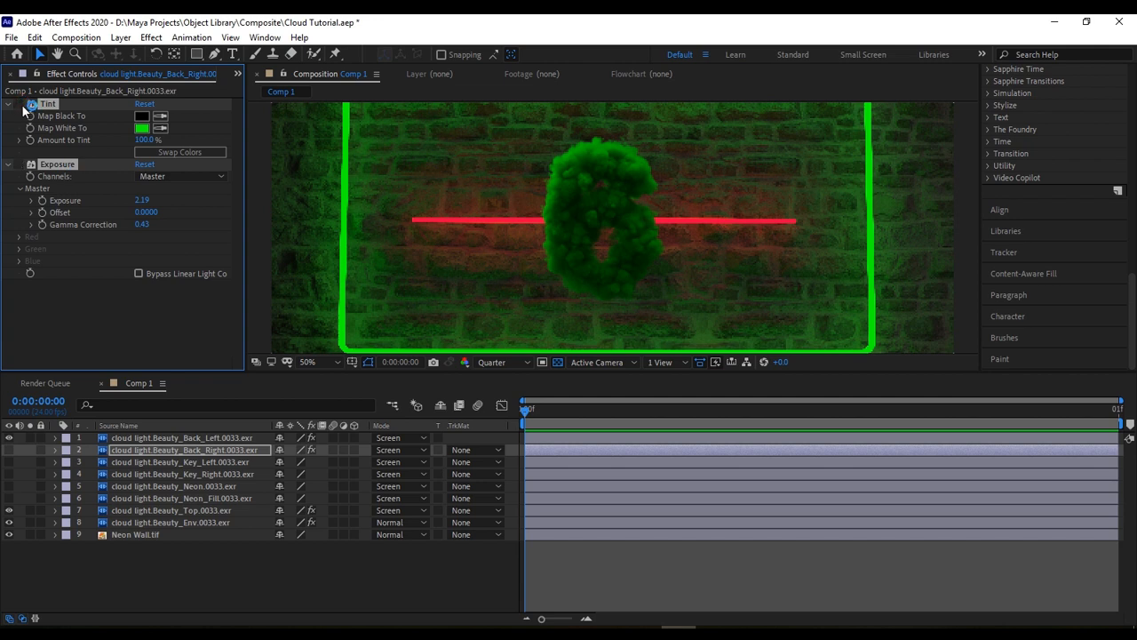
pyautogui.click(9, 450)
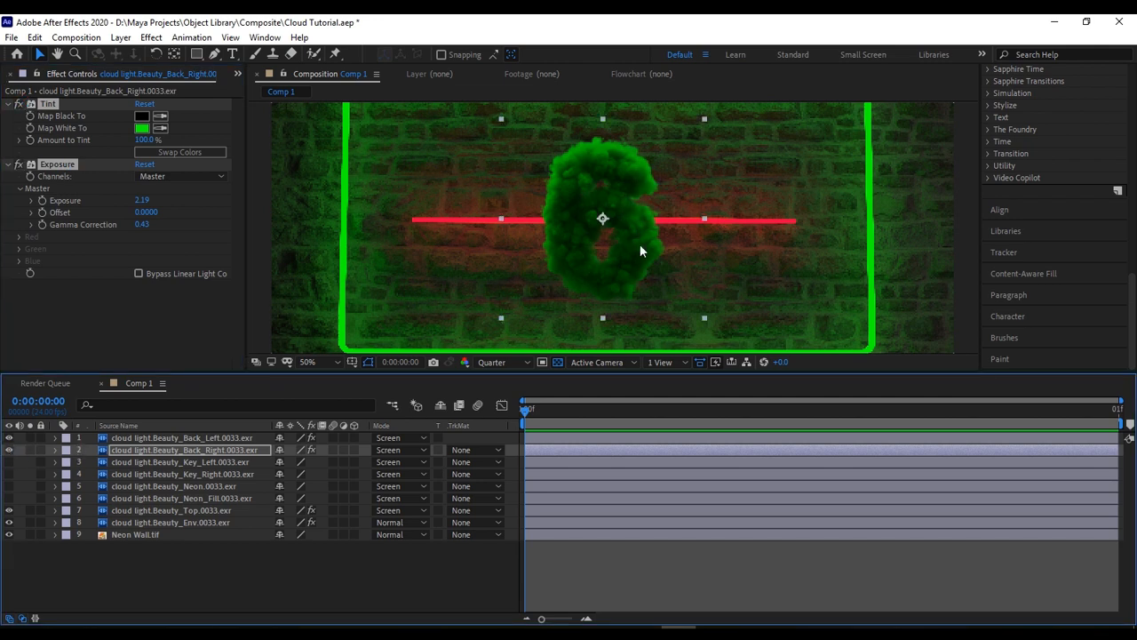
# Make the Beauty_Key_Right layer visible and paste the copied Tint and Exposure effects onto it.
pyautogui.click(226, 464)
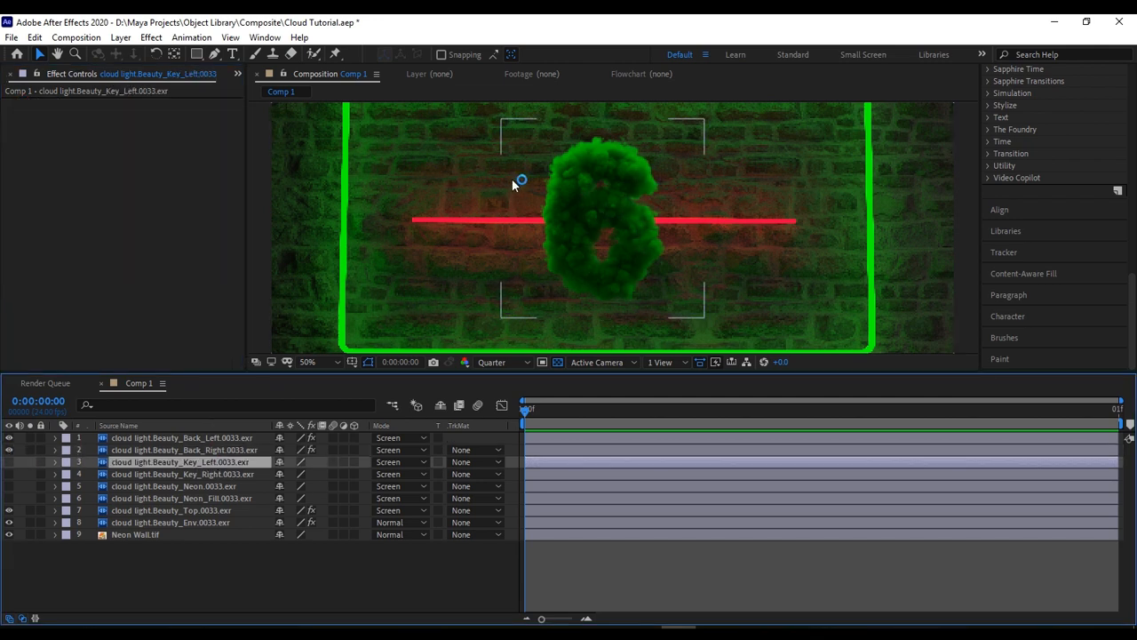
pyautogui.click(9, 474)
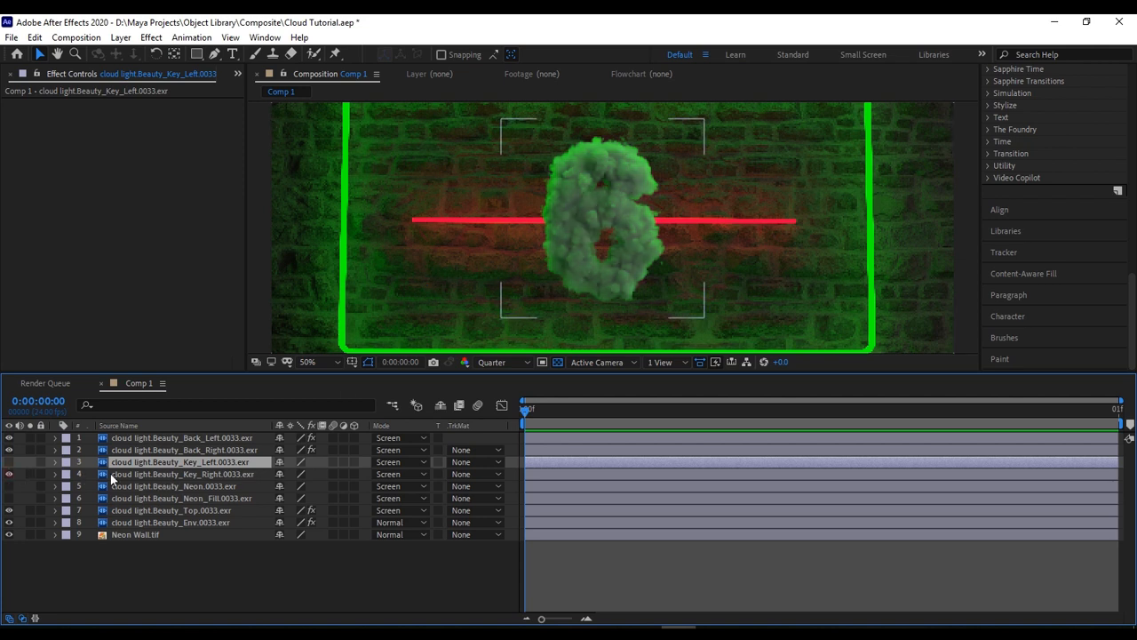
pyautogui.click(147, 475)
pyautogui.click(164, 289)
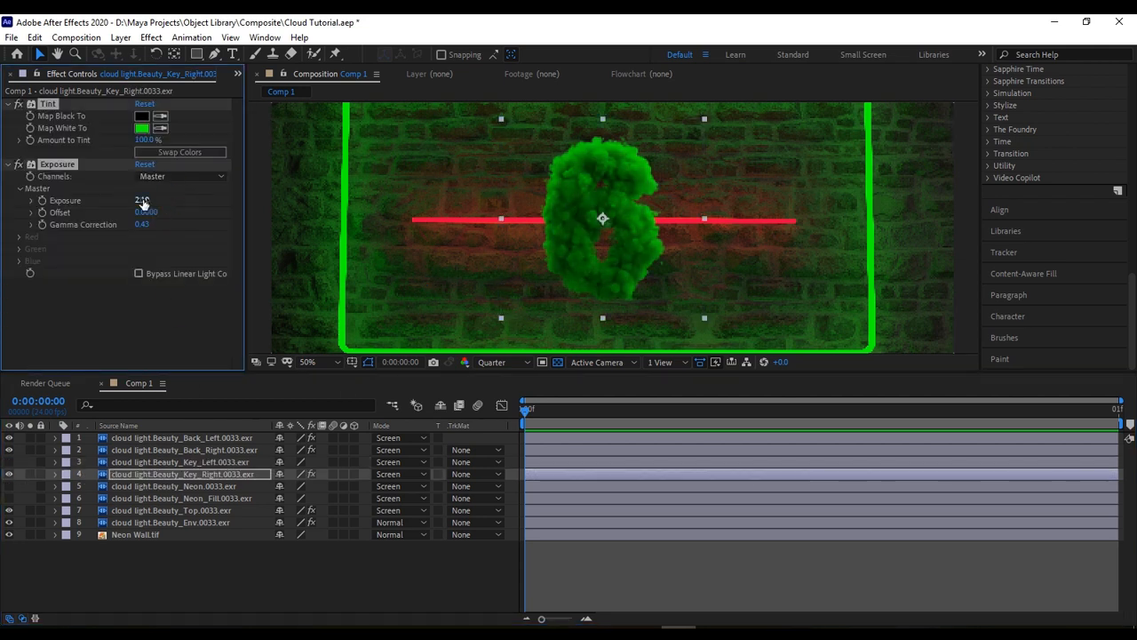
# Set Beauty_Key_Right's Exposure to 1.89 and its layer Opacity to 23%.
pyautogui.click(145, 225)
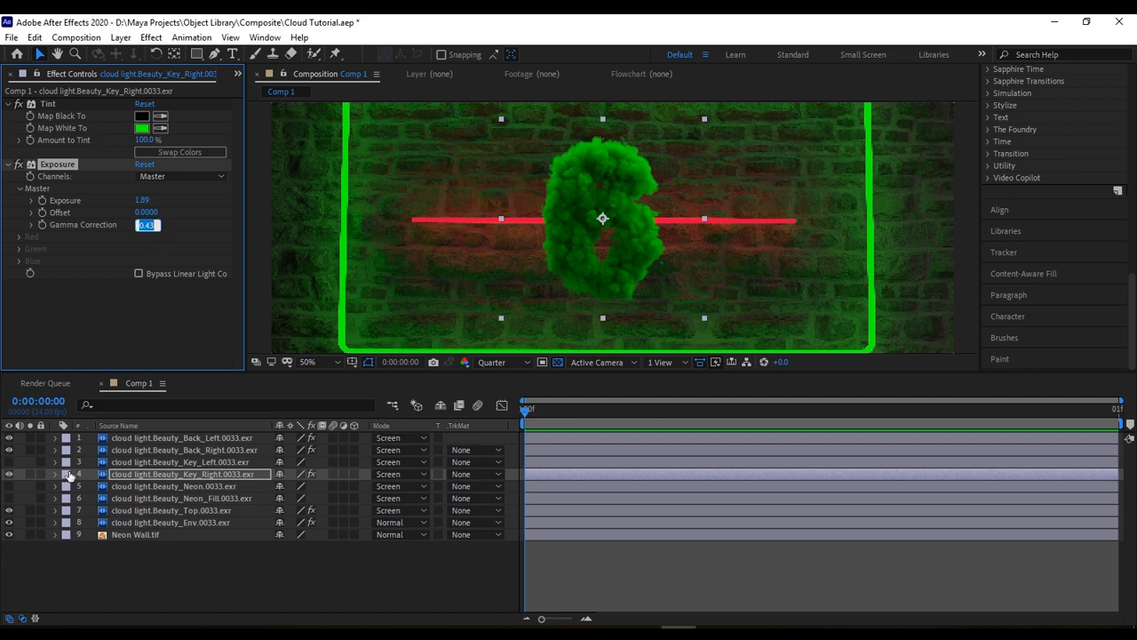
pyautogui.click(55, 475)
pyautogui.click(69, 499)
pyautogui.moveTo(282, 559); pyautogui.dragTo(137, 559)
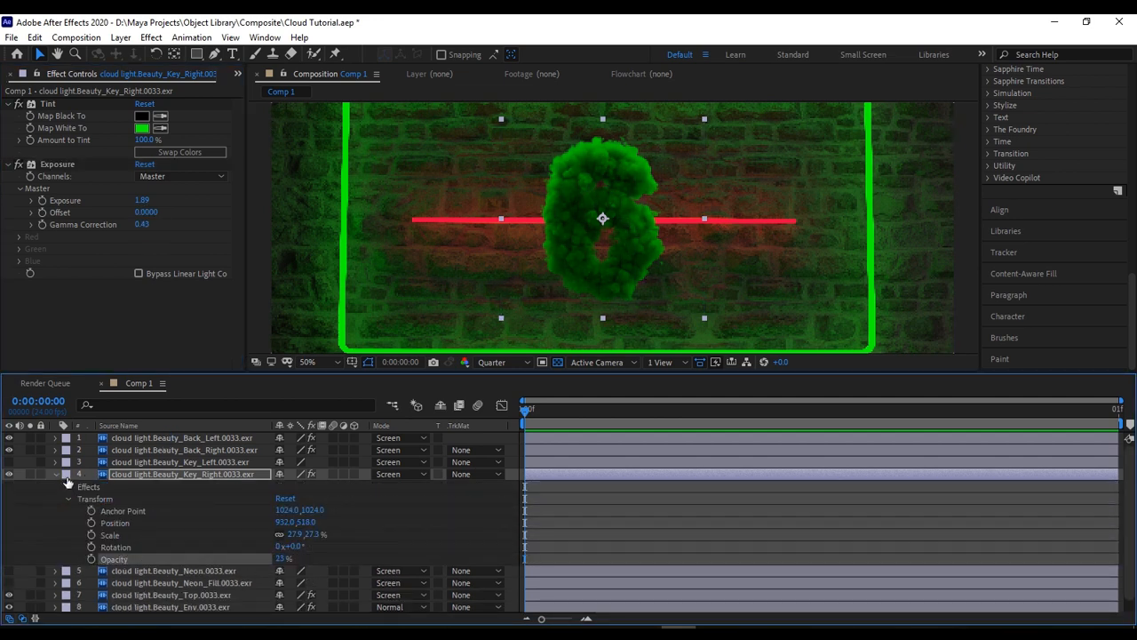
pyautogui.click(56, 474)
pyautogui.click(142, 128)
pyautogui.moveTo(864, 126); pyautogui.dragTo(476, 198)
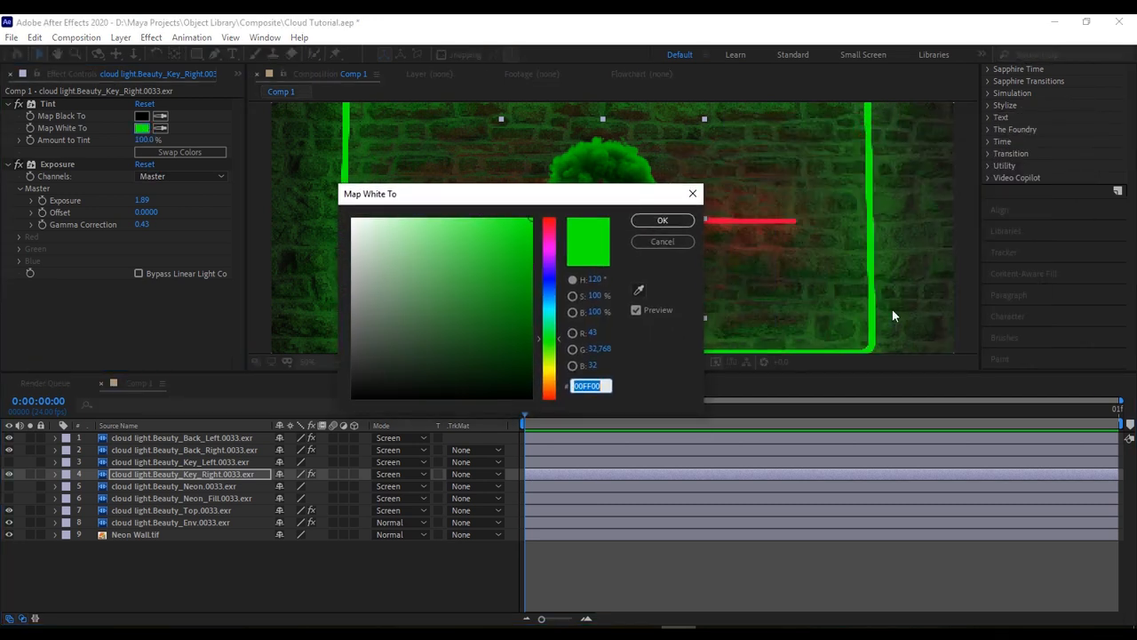
pyautogui.click(690, 240)
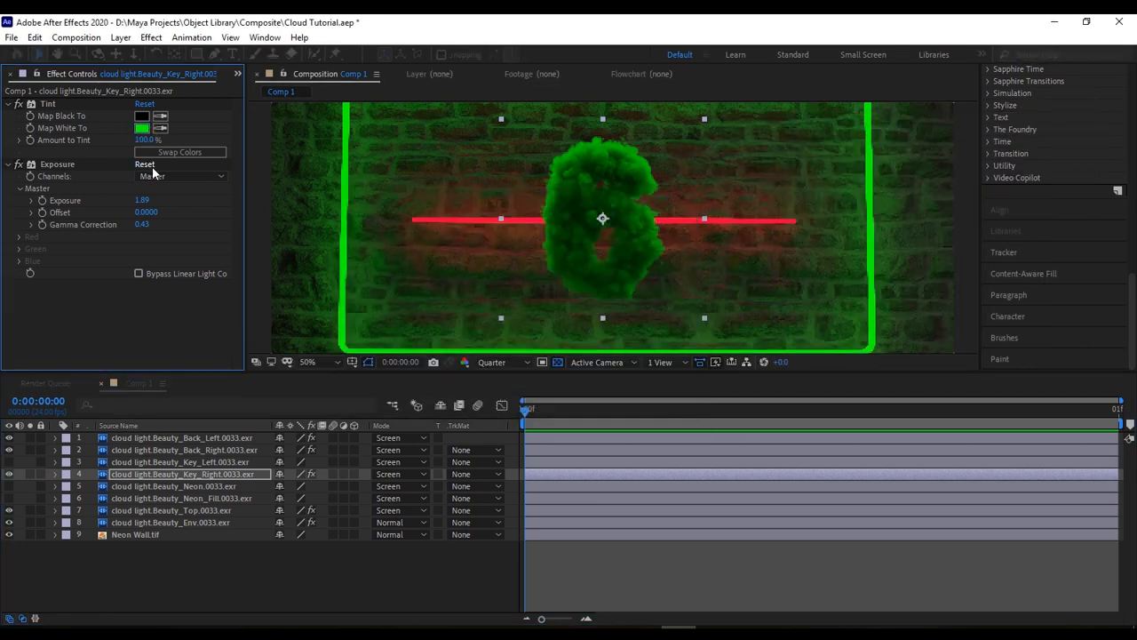
# Sample Beauty_Key_Right's Map White To tint colour from the brick wall, and adjust it to yellow-green ACE512.
pyautogui.click(160, 129)
pyautogui.click(933, 268)
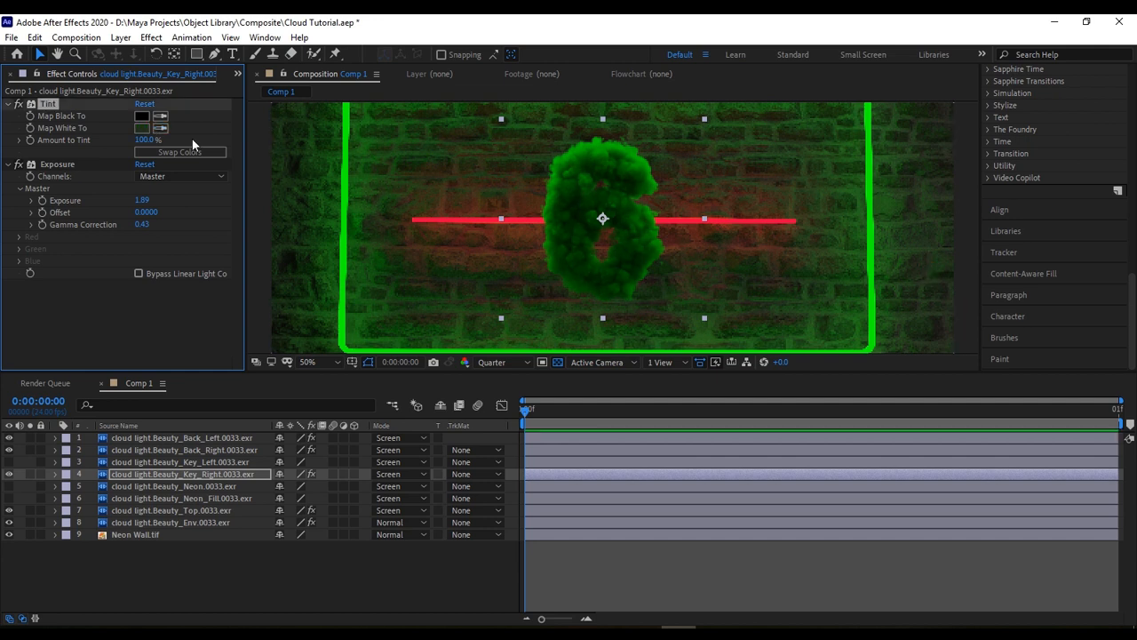
pyautogui.click(142, 128)
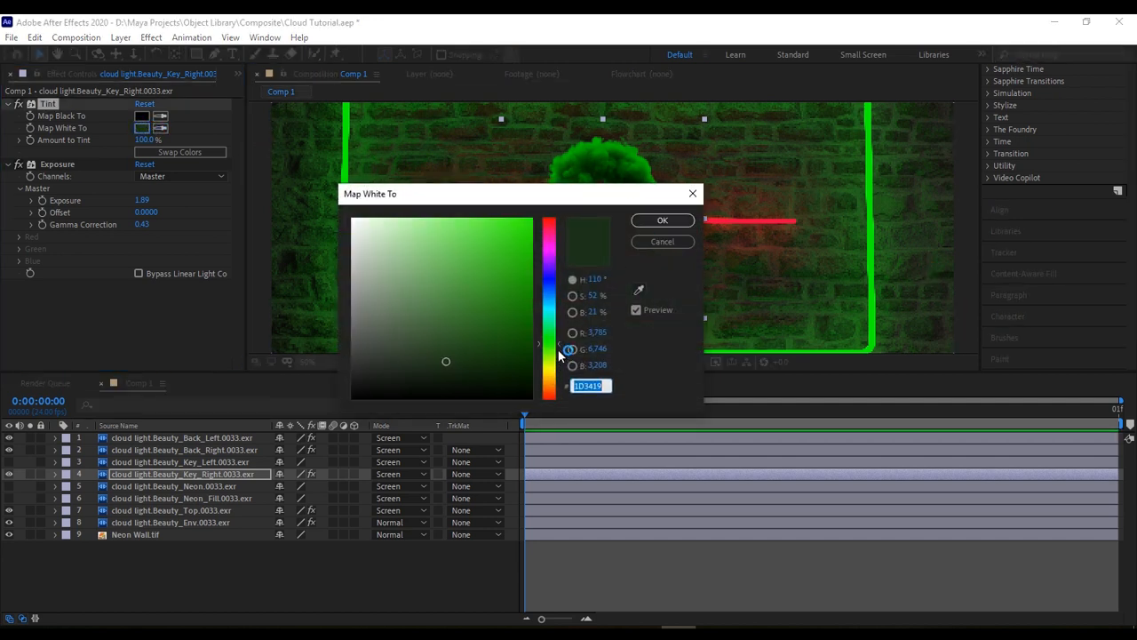
pyautogui.moveTo(550, 341); pyautogui.dragTo(551, 363)
pyautogui.click(515, 244)
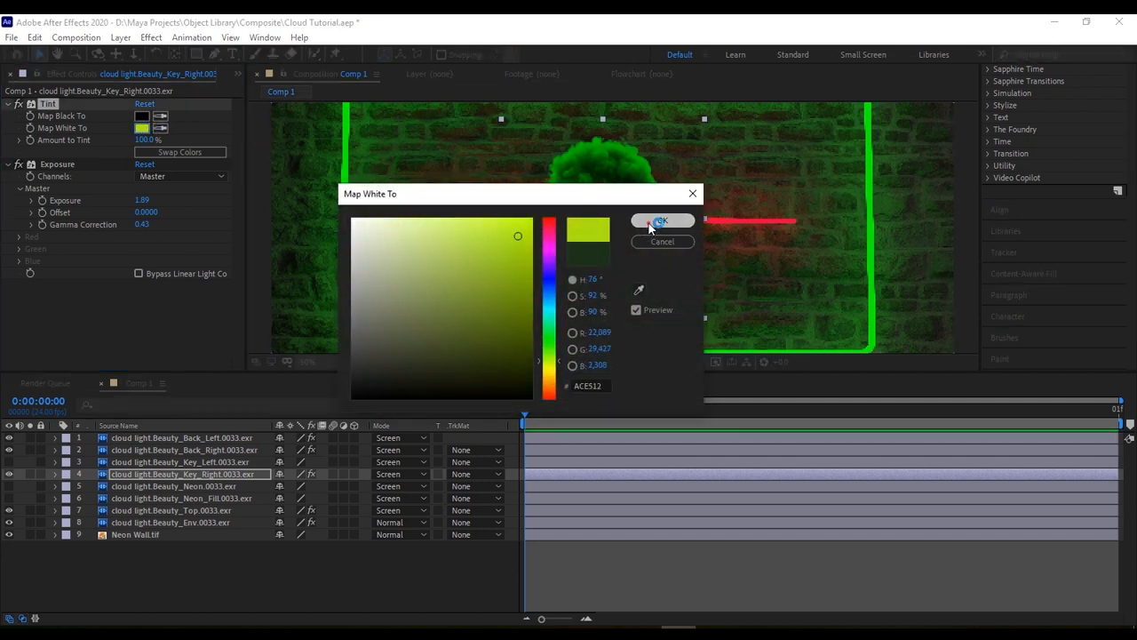
pyautogui.click(662, 220)
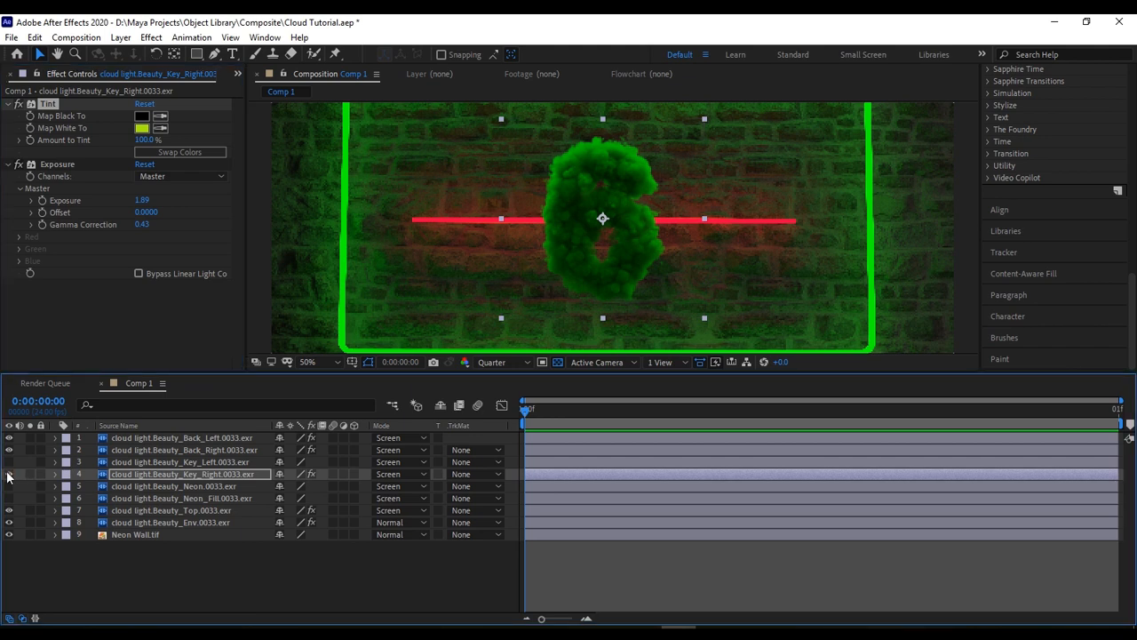
# Set Beauty_Key_Right's Opacity to 45% and compare the cloud with the layer hidden and shown.
pyautogui.click(55, 473)
pyautogui.moveTo(283, 558); pyautogui.dragTo(257, 558)
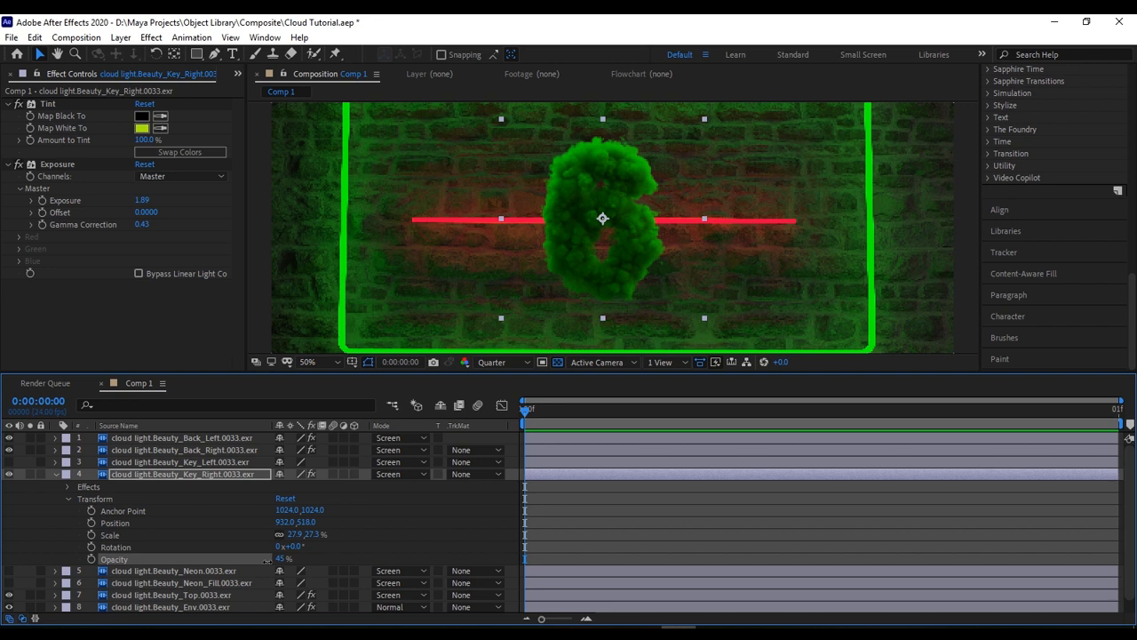
pyautogui.click(10, 475)
pyautogui.click(9, 474)
pyautogui.click(55, 473)
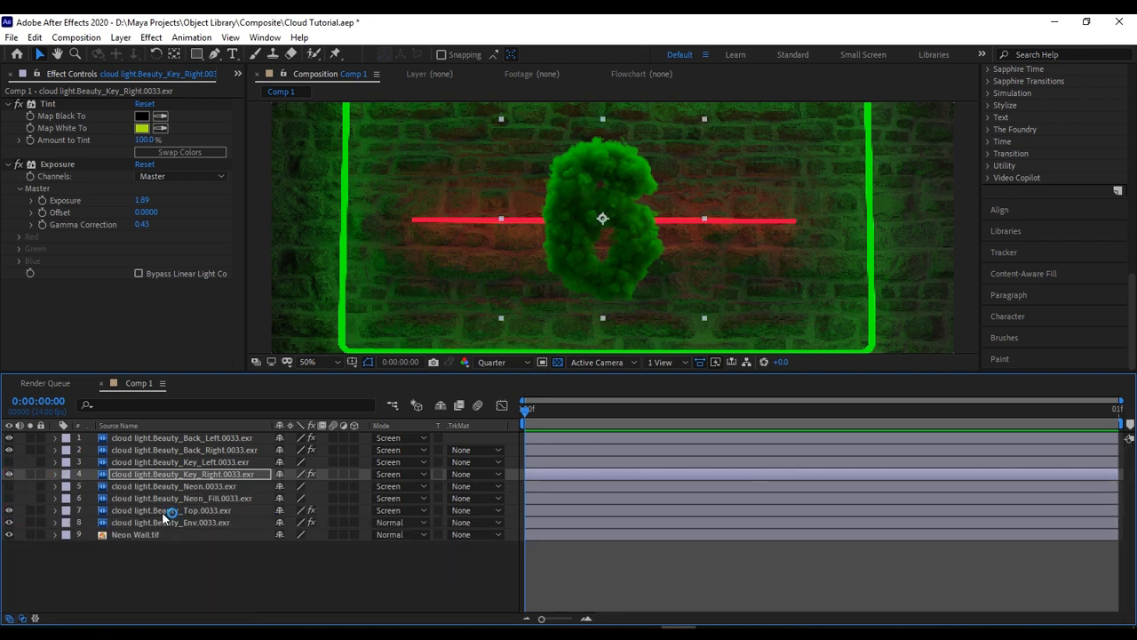
# Paste the copied Tint and Exposure effects onto Beauty_Neon and tint its whites with red sampled from the neon line.
pyautogui.click(196, 488)
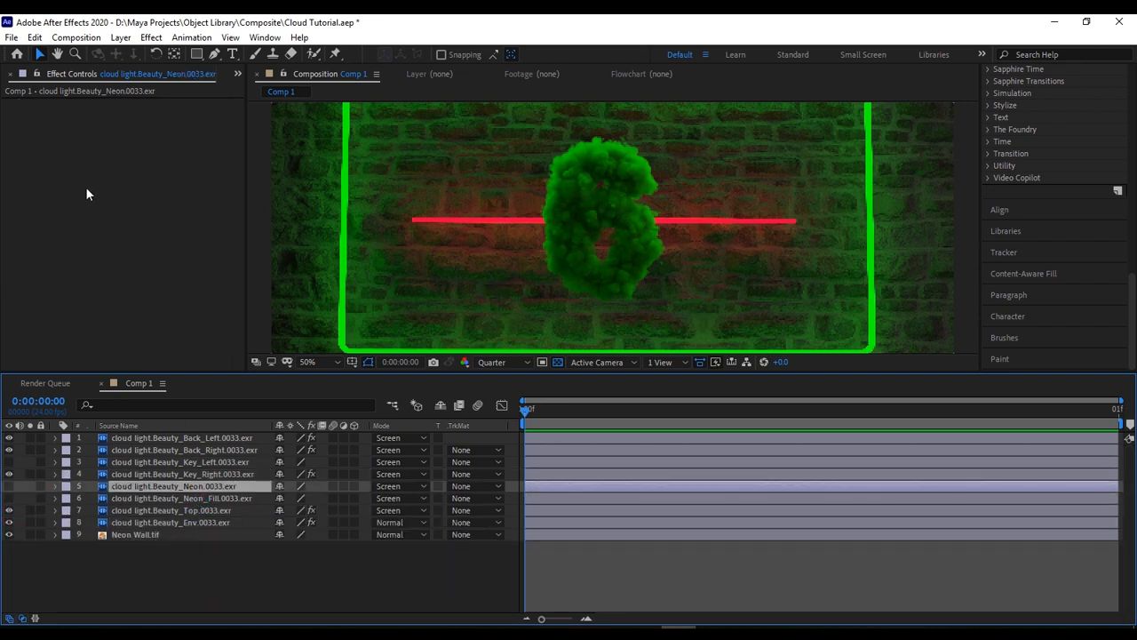
pyautogui.hotkey('ctrl', 'v')
pyautogui.click(162, 130)
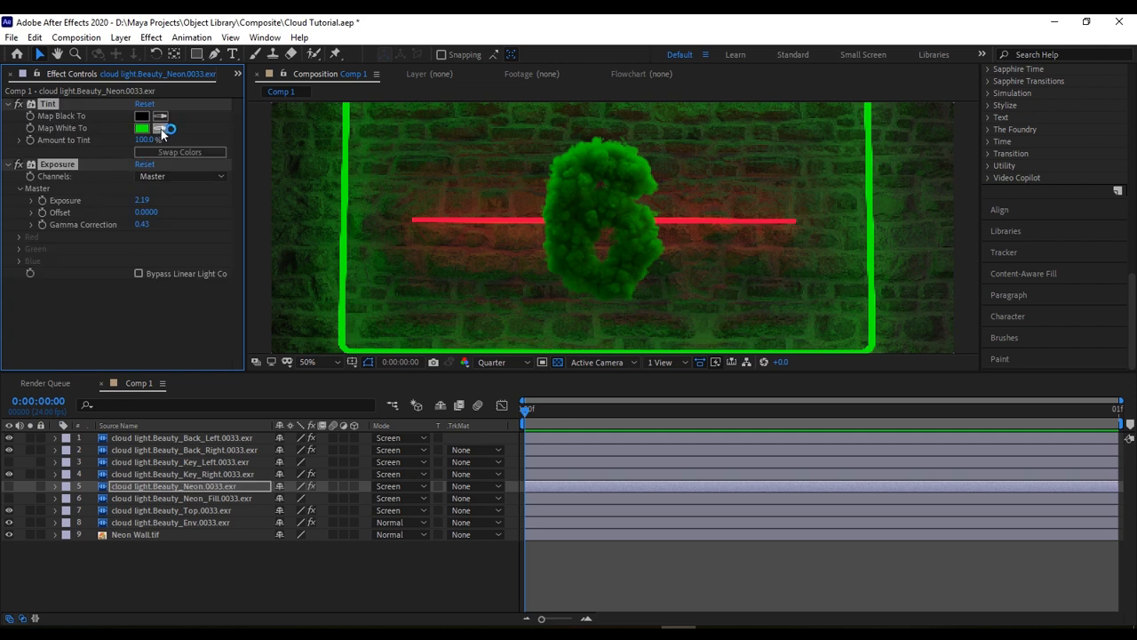
pyautogui.click(508, 217)
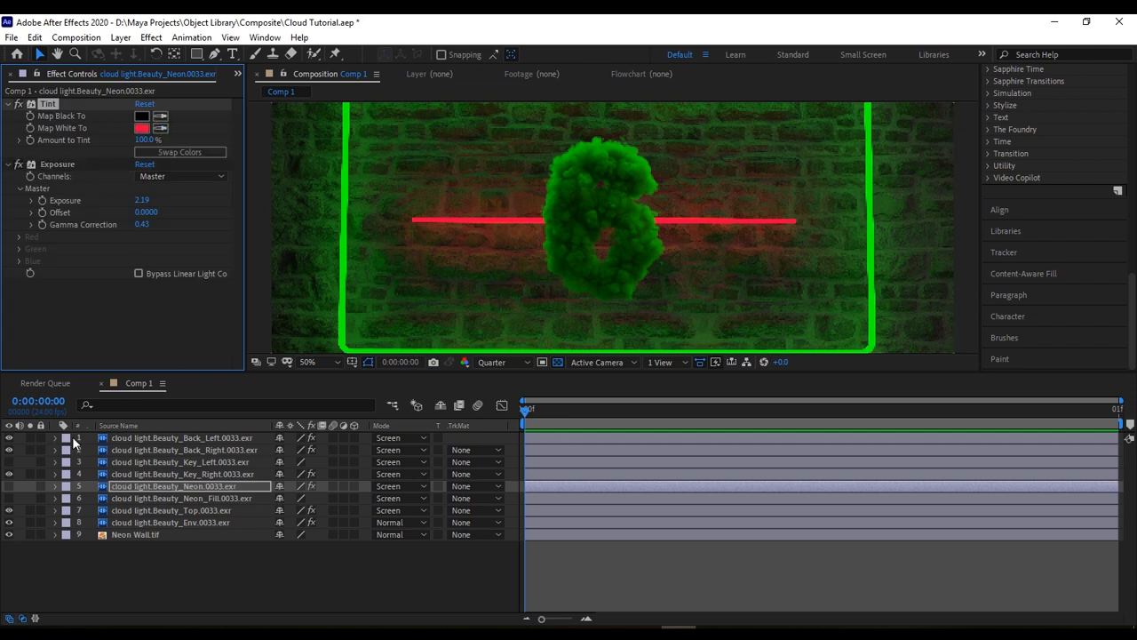
# Make the Beauty_Neon layer visible and set its Exposure to 2.69 with Gamma Correction 0.38.
pyautogui.click(6, 494)
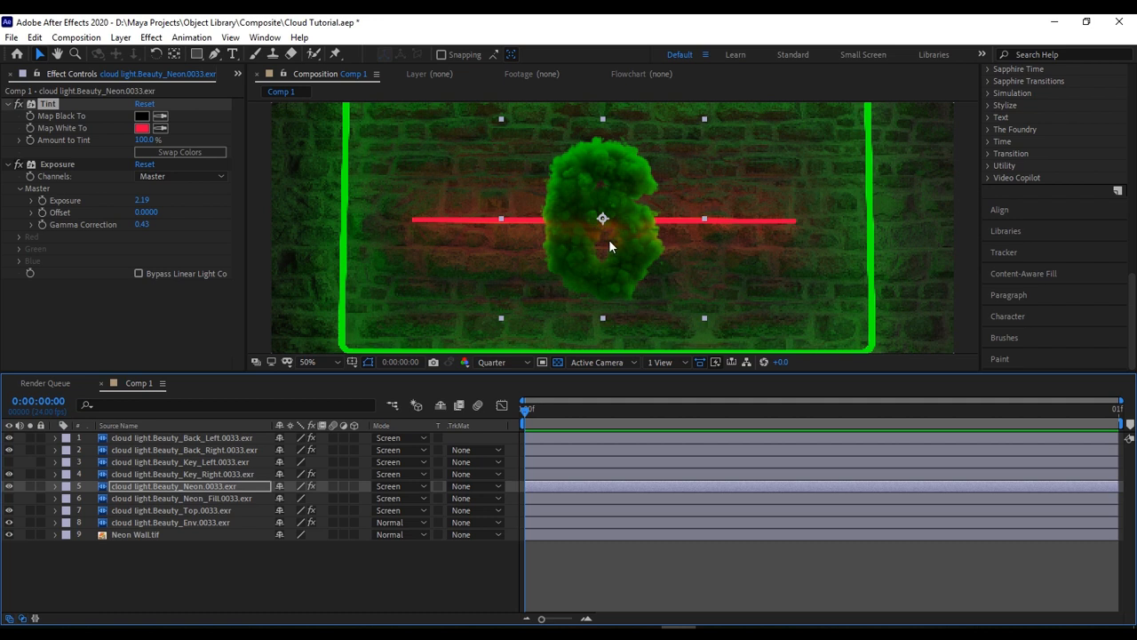
pyautogui.moveTo(143, 202)
pyautogui.mouseDown()
pyautogui.moveTo(167, 199)
pyautogui.moveTo(140, 224)
pyautogui.mouseUp()
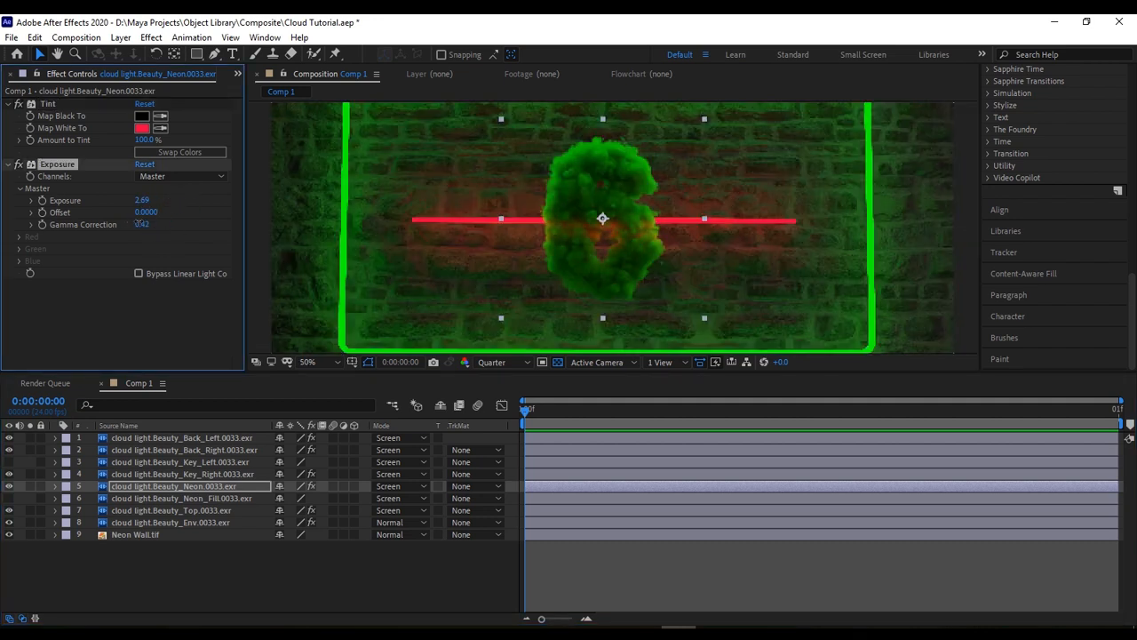
# Copy Beauty_Neon's red Tint and Exposure effects to the Beauty_Neon_Fill layer and make Beauty_Neon_Fill visible.
pyautogui.click(47, 104)
pyautogui.keyDown('ctrl'); pyautogui.click(58, 166); pyautogui.keyUp('ctrl')
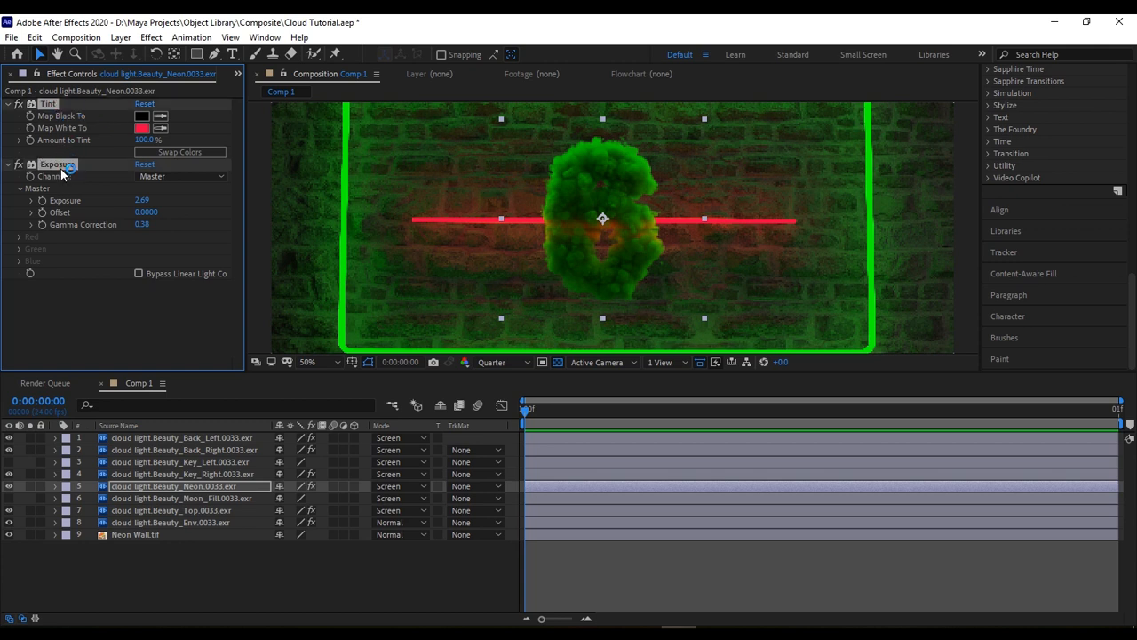
pyautogui.click(161, 498)
pyautogui.hotkey('ctrl', 'v')
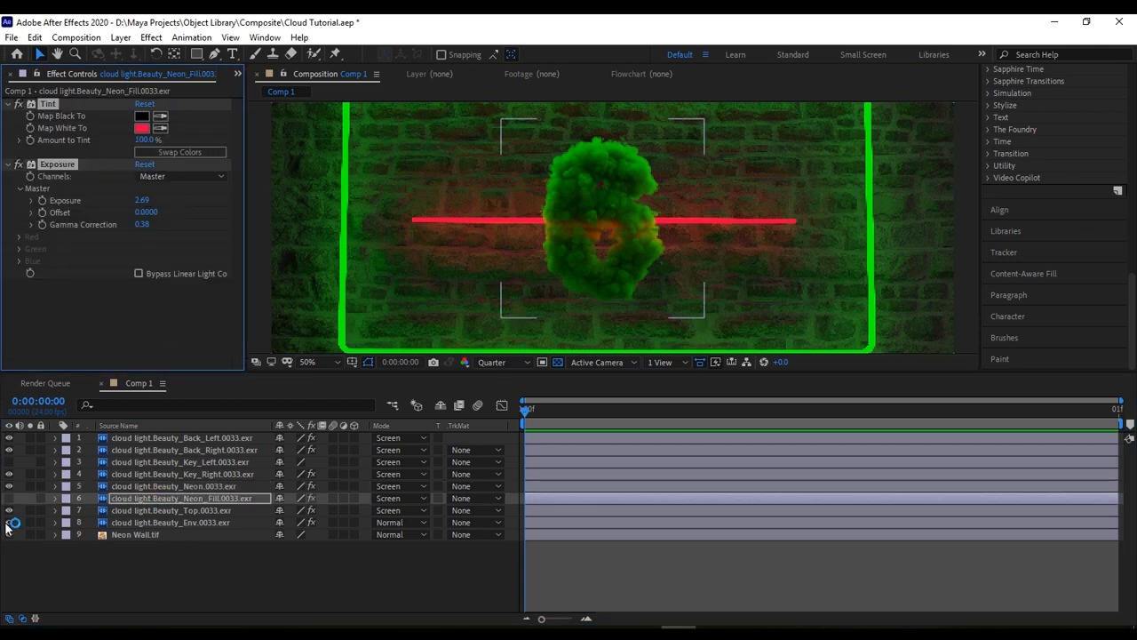
pyautogui.click(10, 498)
pyautogui.scroll(-2, 659, 247)
pyautogui.click(788, 224)
pyautogui.scroll(2, 789, 225)
pyautogui.scroll(-2, 788, 225)
# Apply the Stylize Glow effect to the Neon Wall.tif layer with Glow Threshold 60% and Glow Radius 116.
pyautogui.click(135, 534)
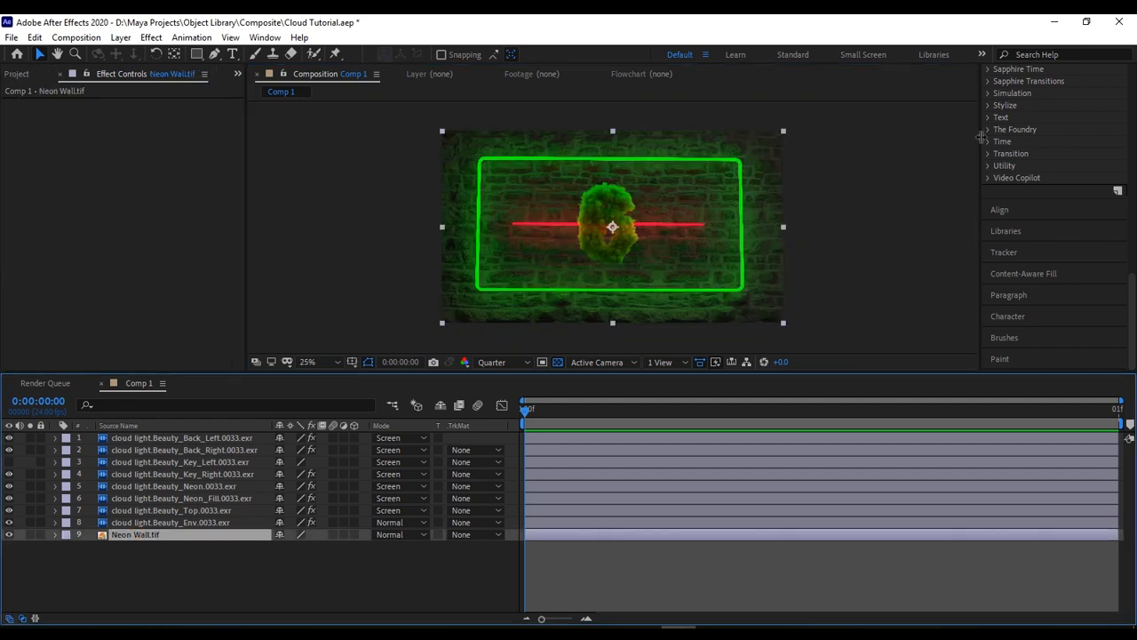
pyautogui.scroll(10, 1030, 254)
pyautogui.click(1017, 156)
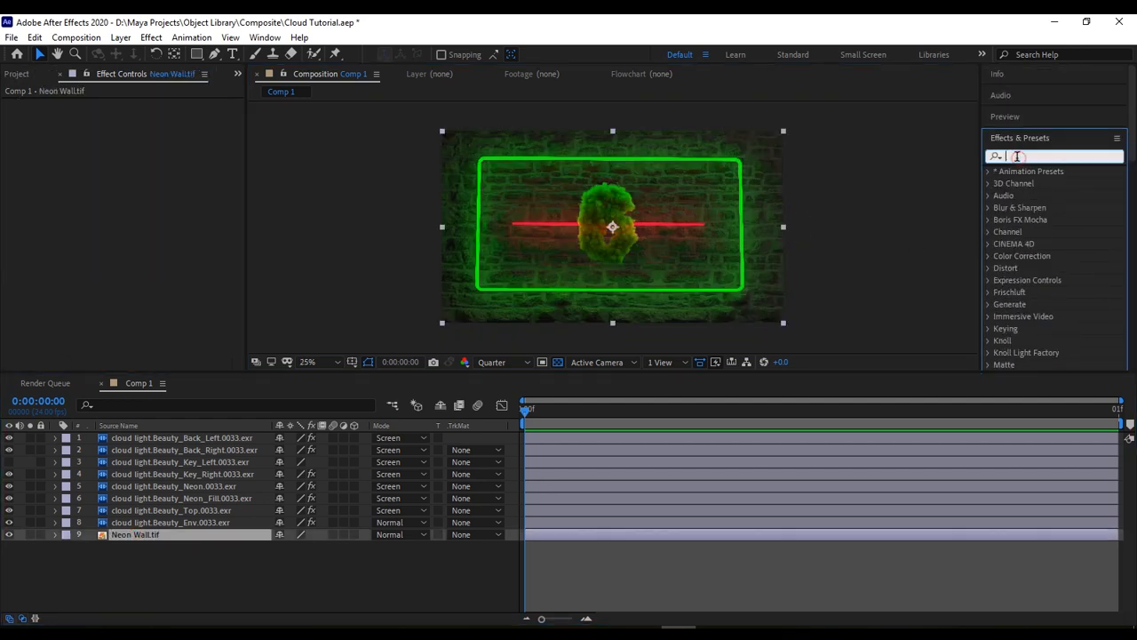
pyautogui.write('glow')
pyautogui.scroll(-5, 1061, 311)
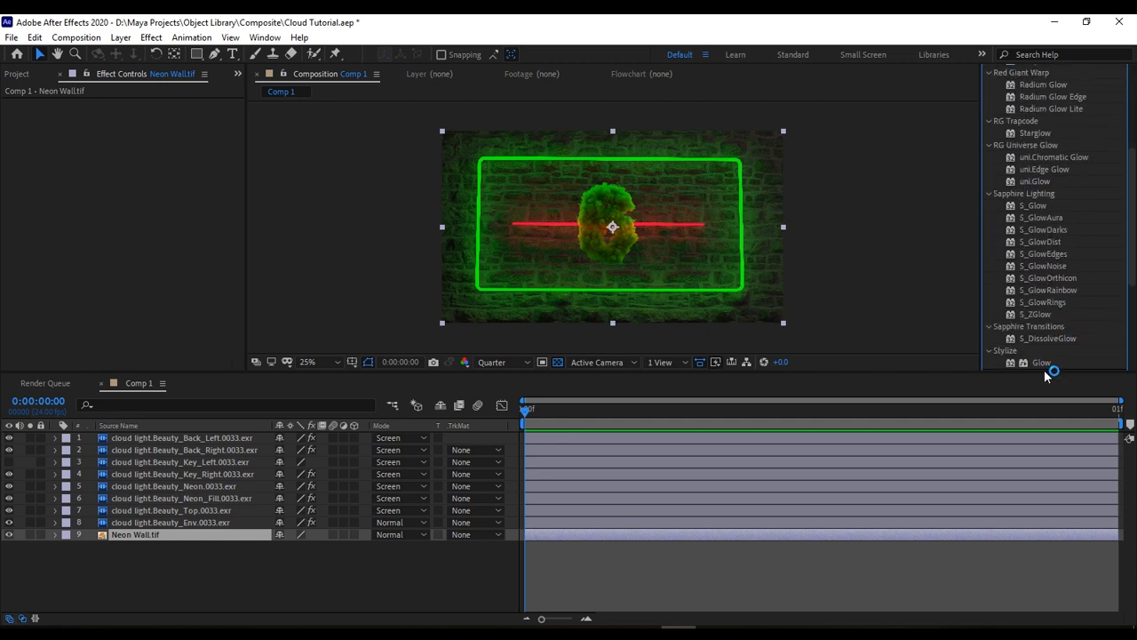
pyautogui.moveTo(1041, 362); pyautogui.dragTo(156, 267)
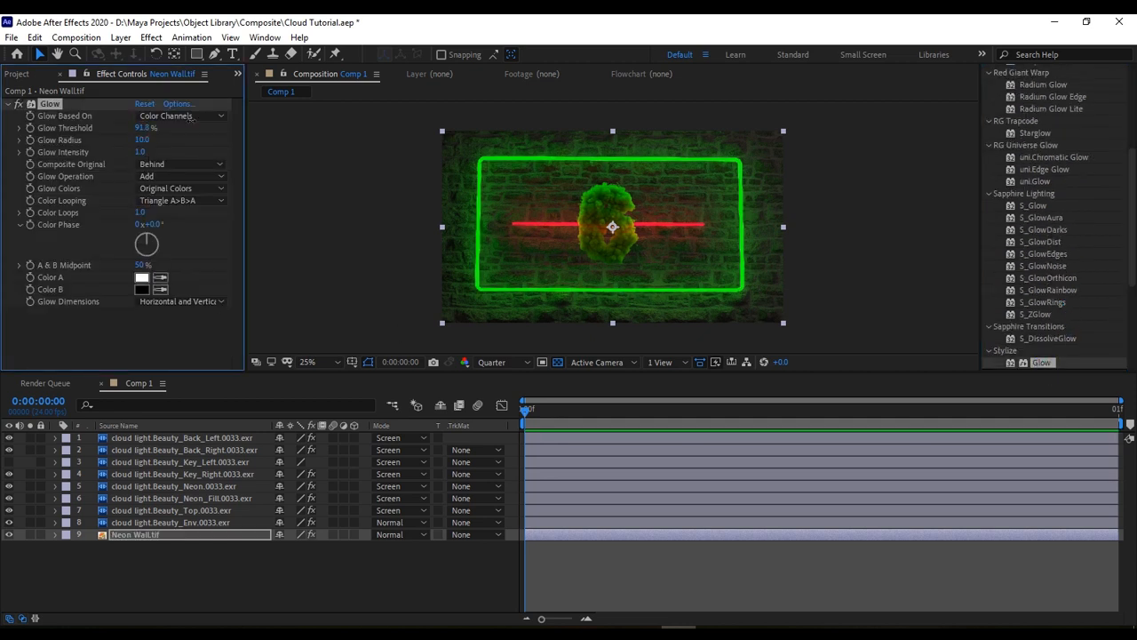
pyautogui.moveTo(161, 149); pyautogui.dragTo(180, 132)
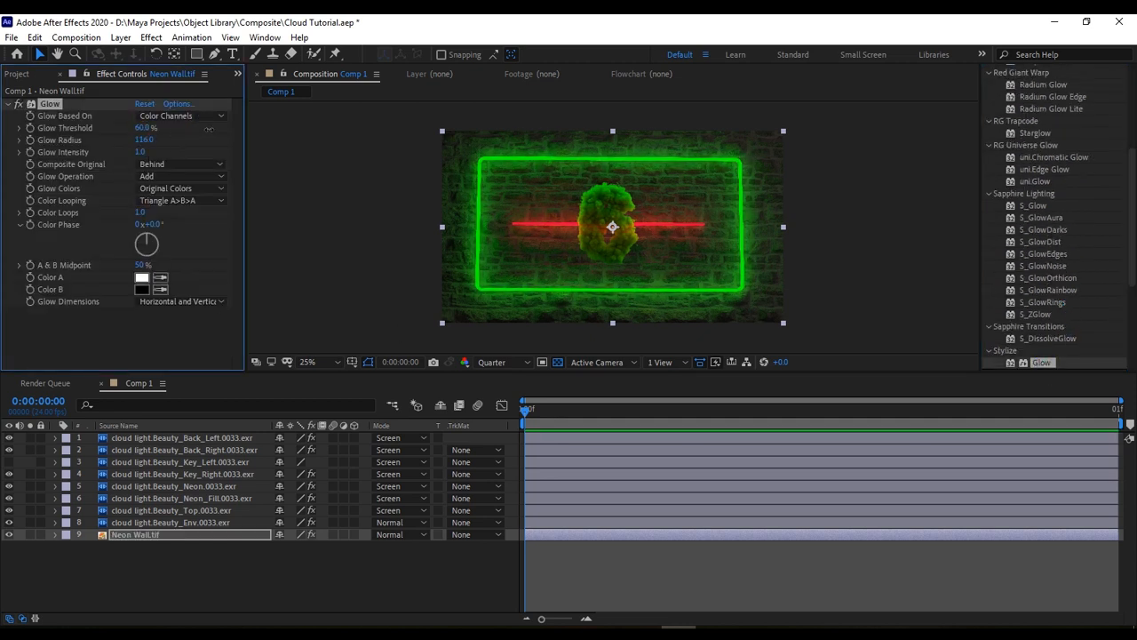
pyautogui.scroll(2, 612, 234)
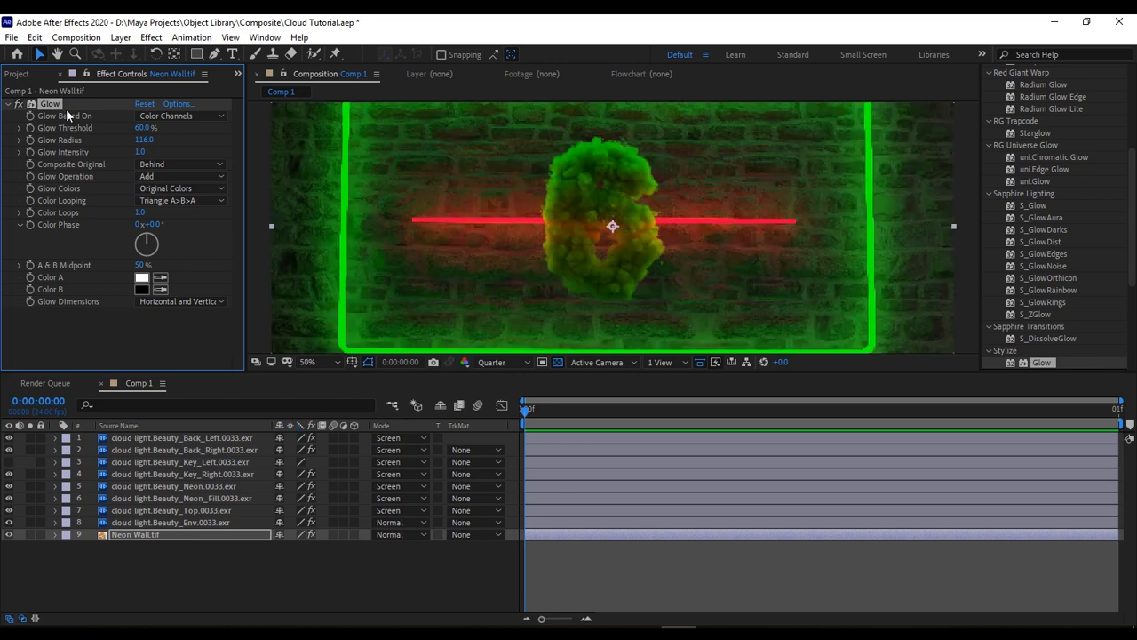
# Copy the Neon Wall's Glow effect to the Beauty_Neon layer and set its Glow Radius to 213 and Glow Intensity to 6.1.
pyautogui.hotkey('ctrl', 'c')
pyautogui.click(218, 485)
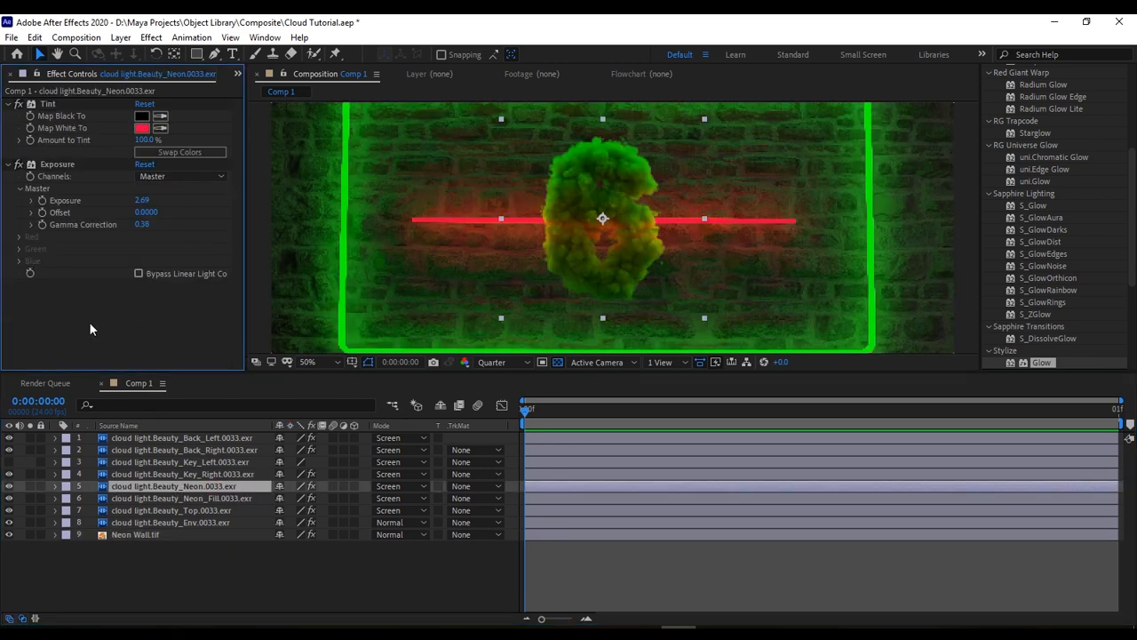
pyautogui.hotkey('ctrl', 'v')
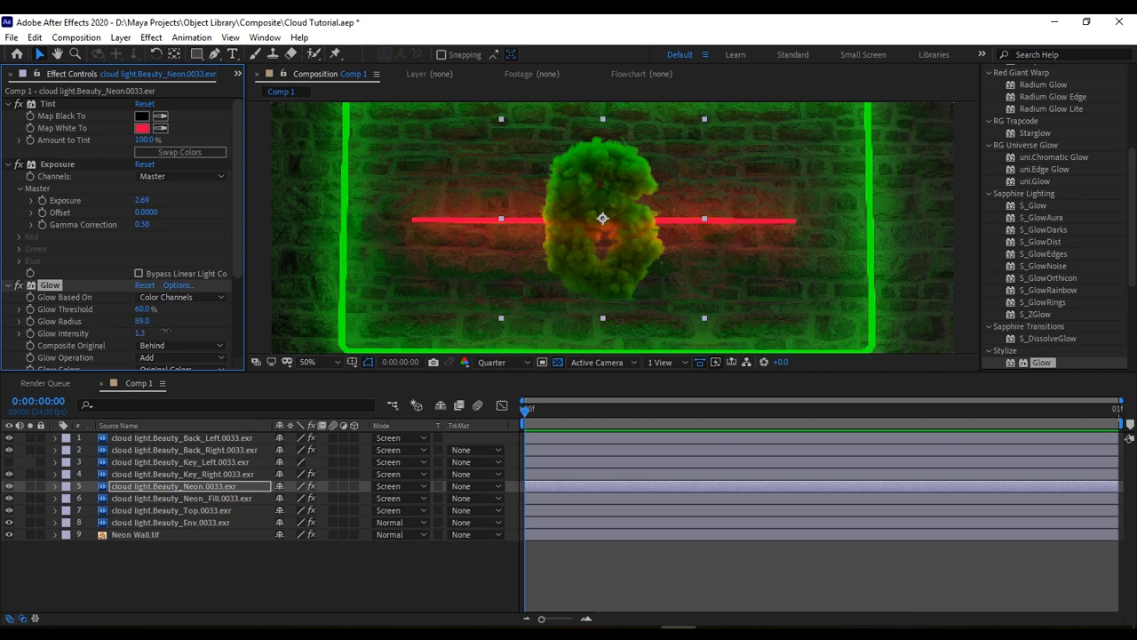
pyautogui.moveTo(260, 320); pyautogui.dragTo(343, 334)
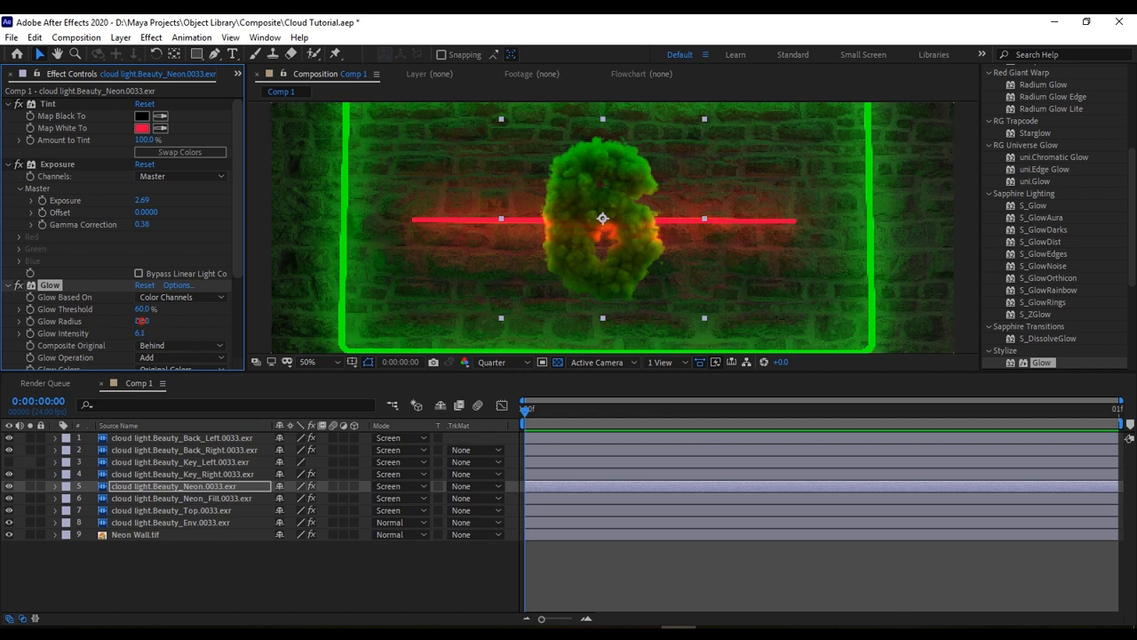
pyautogui.moveTo(213, 314); pyautogui.dragTo(222, 314)
pyautogui.click(8, 104)
pyautogui.scroll(-2, 479, 268)
pyautogui.click(857, 293)
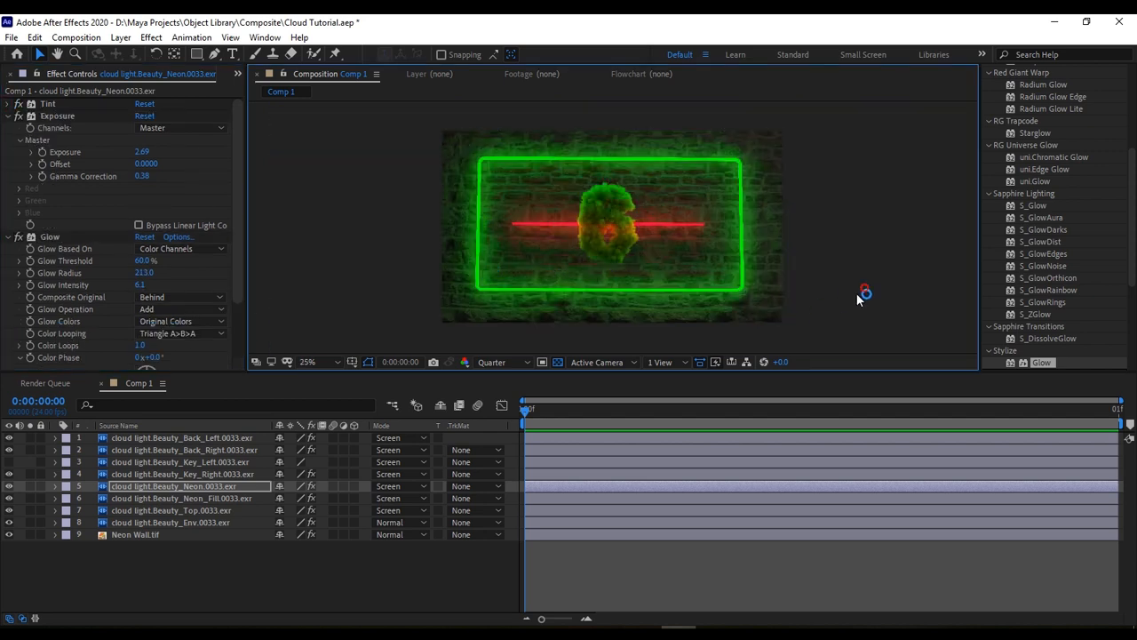
# Set the composition preview resolution to Full and bring up the project's footage list.
pyautogui.scroll(2, 856, 293)
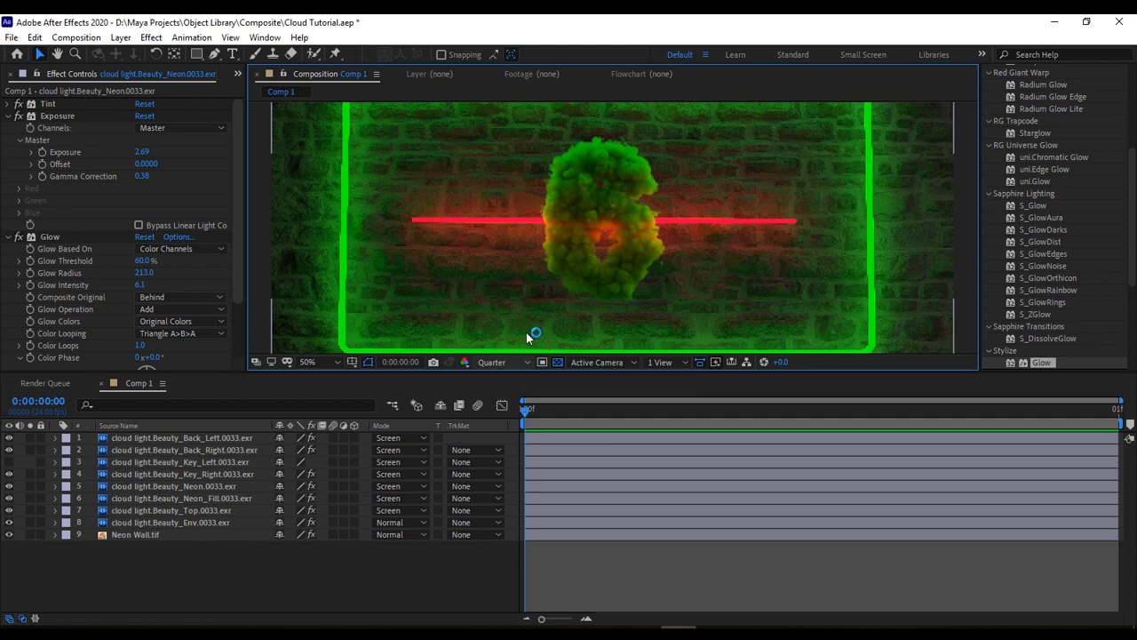
pyautogui.scroll(-2, 526, 332)
pyautogui.click(503, 361)
pyautogui.click(484, 391)
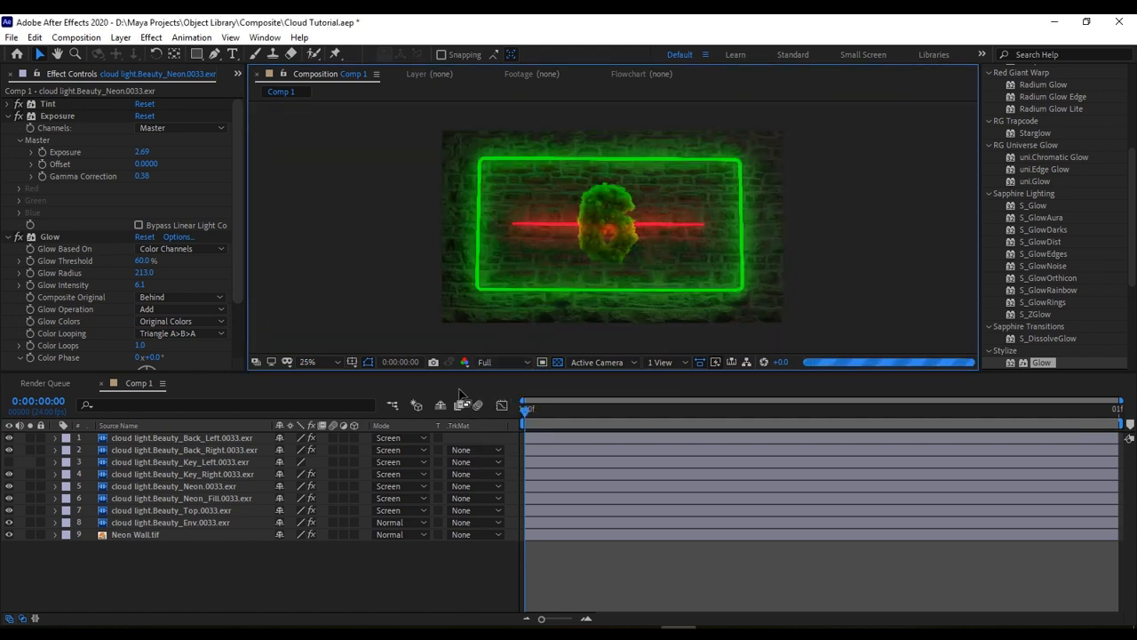
pyautogui.click(238, 74)
pyautogui.click(267, 91)
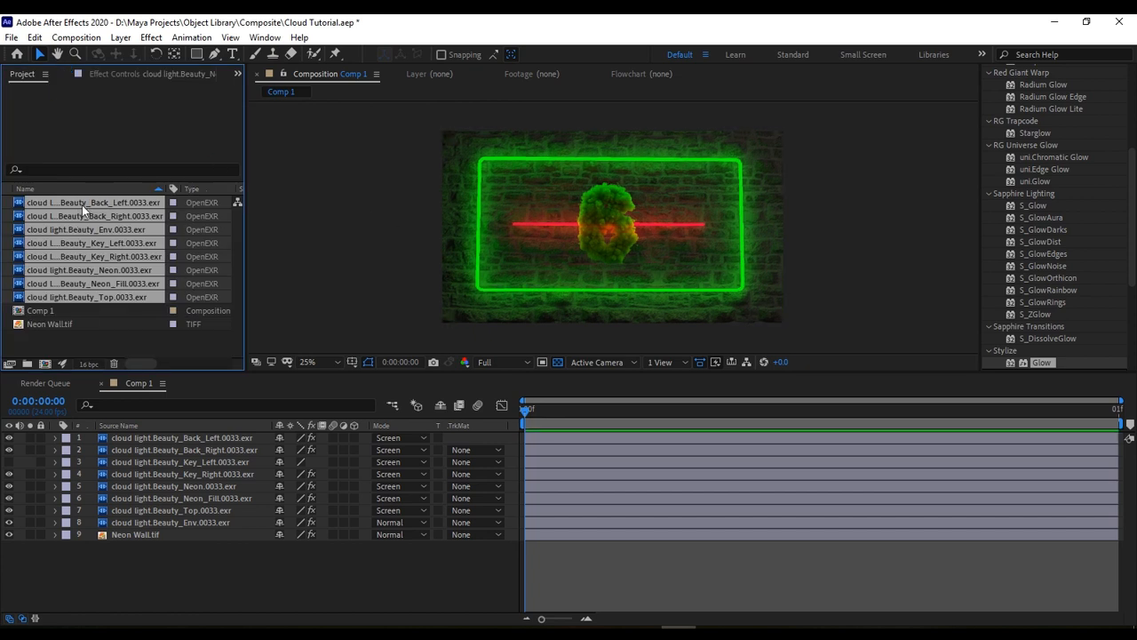
pyautogui.scroll(4, 667, 207)
pyautogui.scroll(-2, 767, 208)
pyautogui.scroll(2, 733, 211)
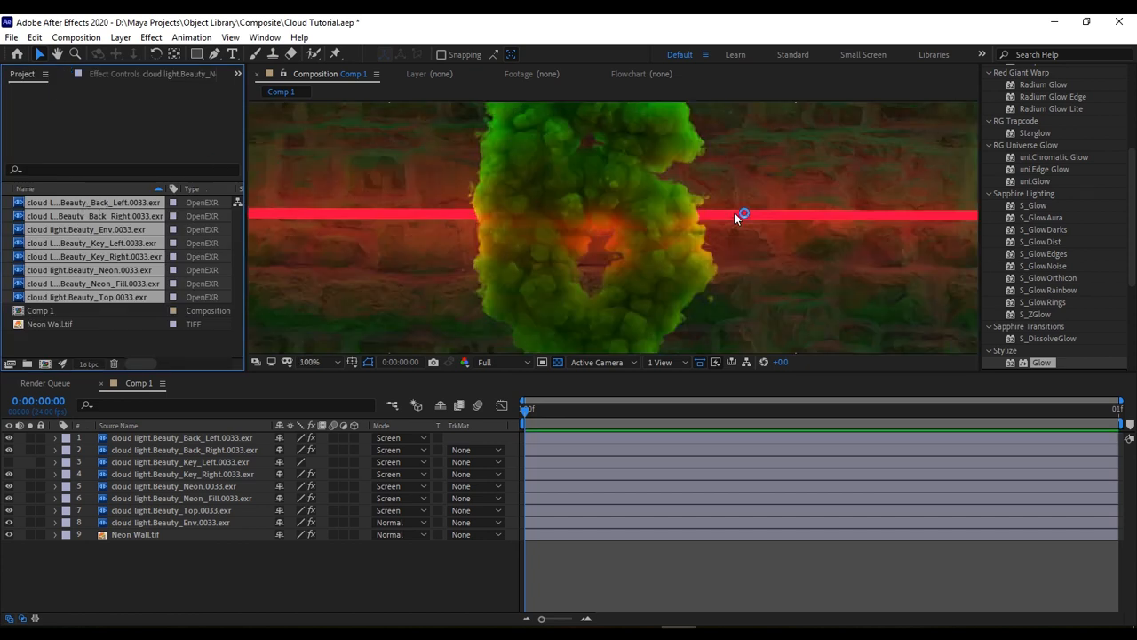
pyautogui.scroll(-2, 732, 209)
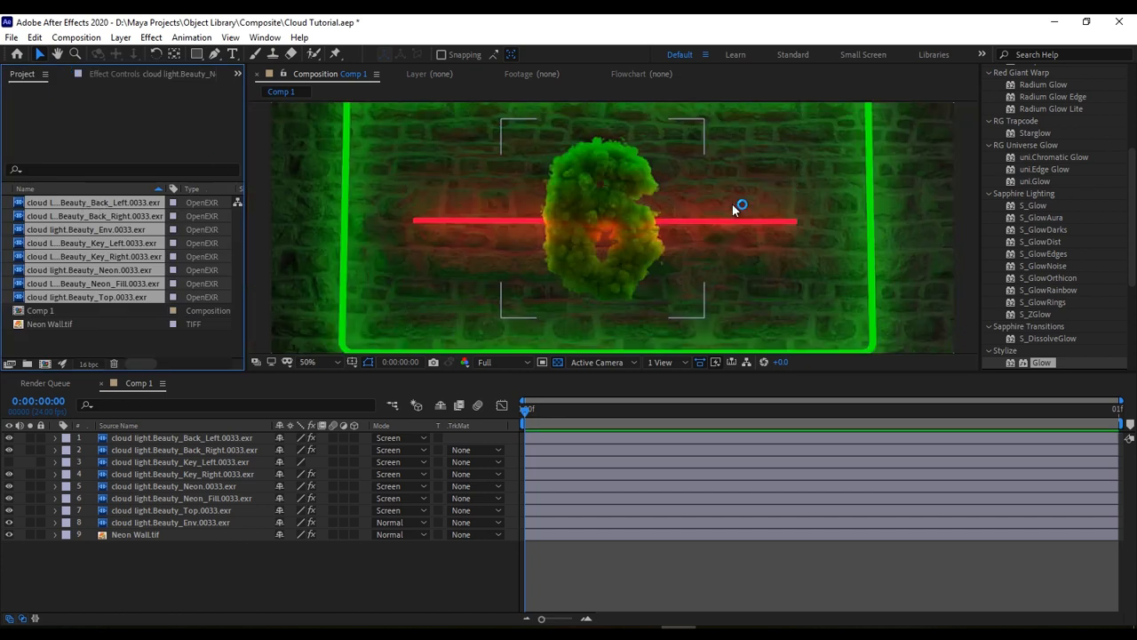
pyautogui.scroll(-1, 732, 210)
# Replace the Beauty_Back_Left.0033 footage with cloud light.Beauty_Back_Left.0024 from the Alphabet folder X.
pyautogui.click(90, 344)
pyautogui.click(95, 203)
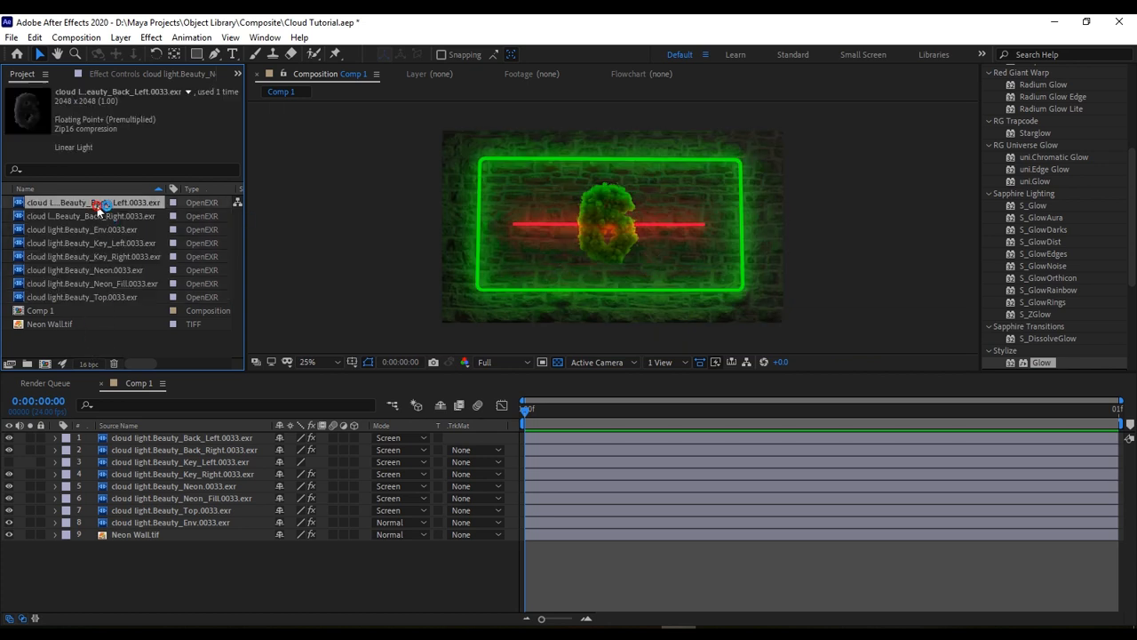
pyautogui.rightClick(95, 203)
pyautogui.moveTo(293, 325)
pyautogui.click(348, 329)
pyautogui.click(829, 76)
pyautogui.click(841, 77)
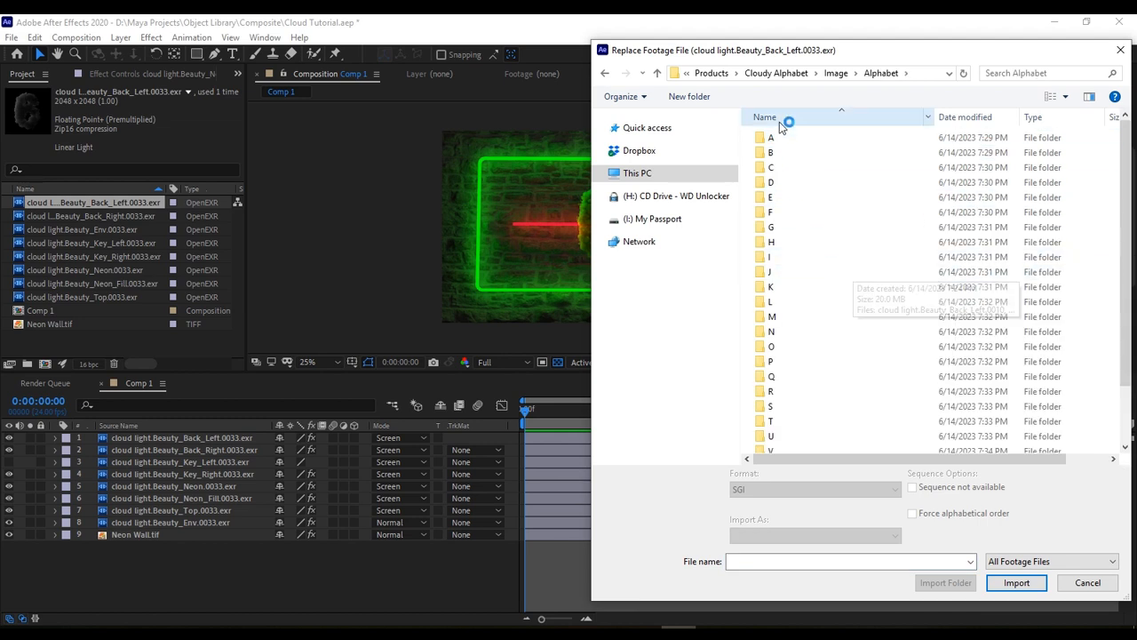
pyautogui.scroll(-2, 799, 364)
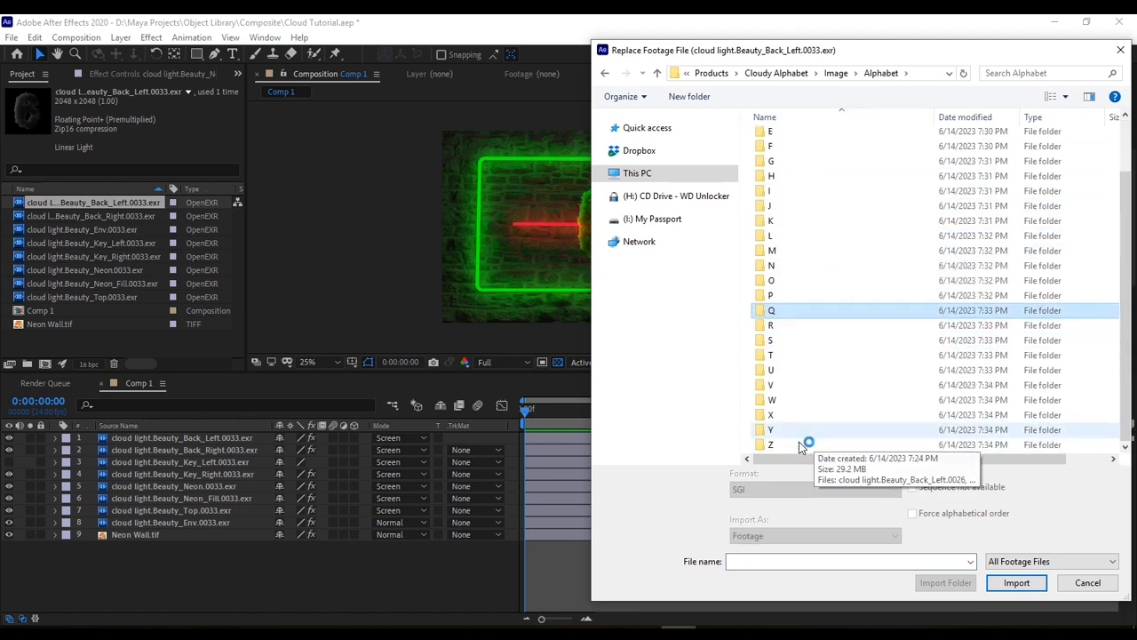
pyautogui.doubleClick(773, 415)
pyautogui.doubleClick(788, 160)
# Replace the Beauty_Back_Right and Beauty_Env 0033 footage with the matching 0024 files from folder X.
pyautogui.rightClick(121, 217)
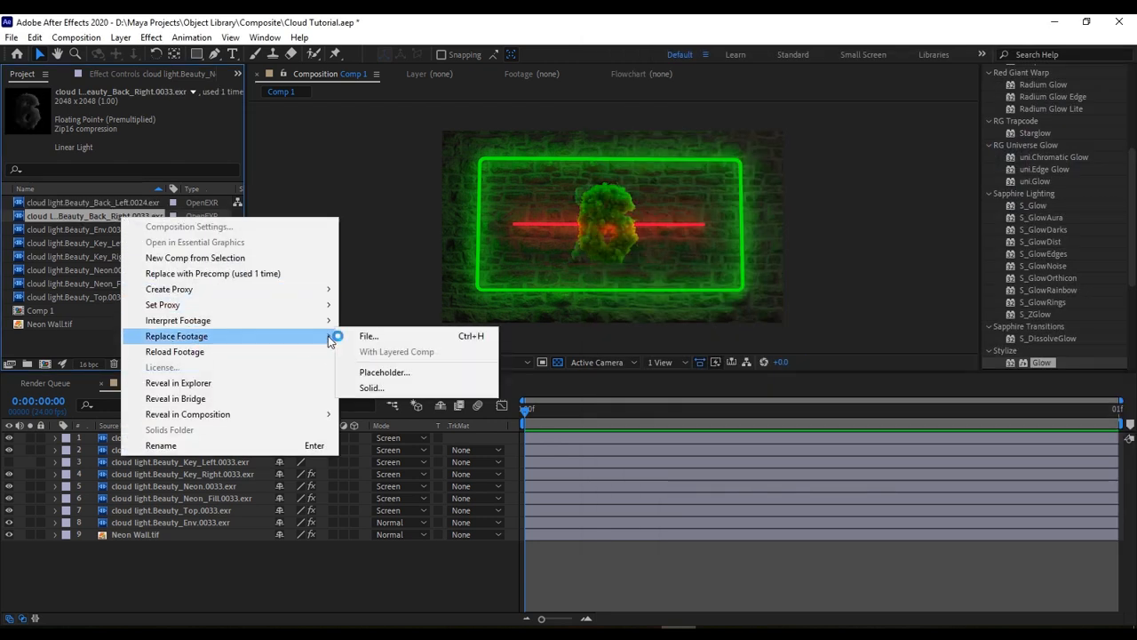
pyautogui.click(367, 336)
pyautogui.doubleClick(874, 174)
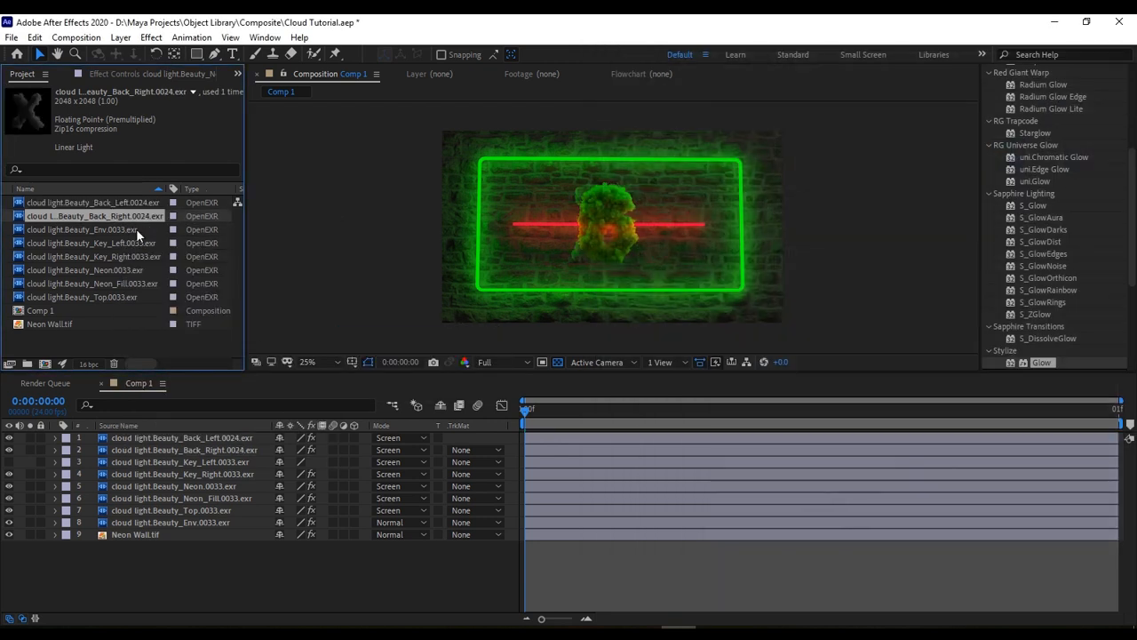
pyautogui.rightClick(104, 229)
pyautogui.click(388, 347)
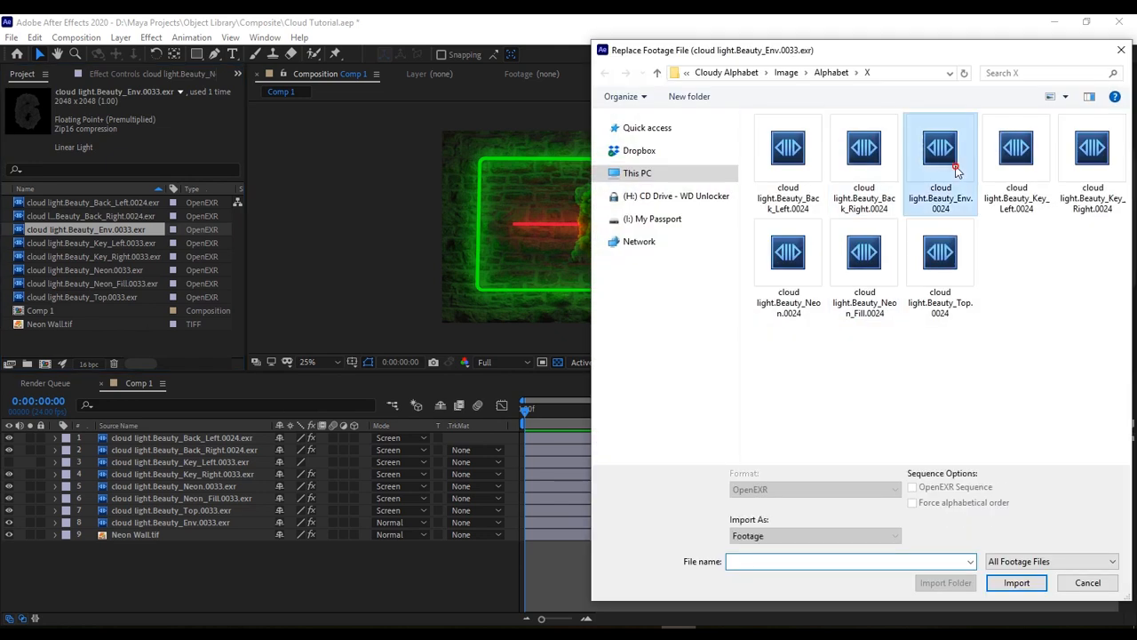
pyautogui.doubleClick(941, 159)
# Replace the Beauty_Key_Left and Beauty_Key_Right 0033 footage with their 0024 versions from folder X.
pyautogui.rightClick(112, 244)
pyautogui.click(360, 362)
pyautogui.doubleClick(1034, 177)
pyautogui.rightClick(137, 255)
pyautogui.moveTo(324, 370)
pyautogui.click(382, 369)
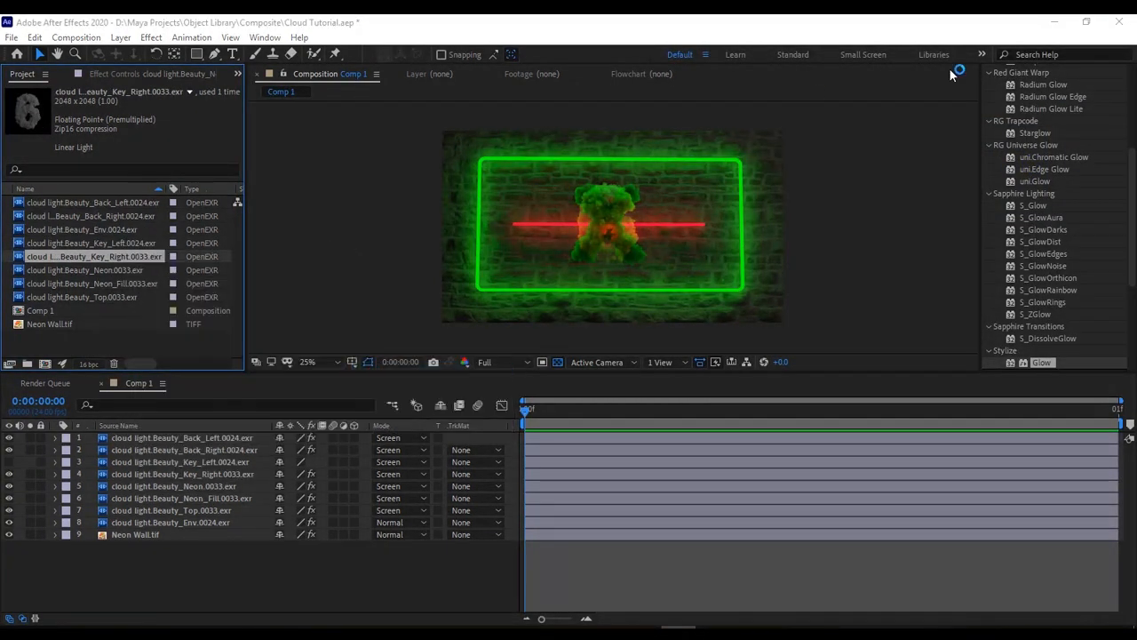
pyautogui.doubleClick(1090, 173)
pyautogui.rightClick(86, 274)
pyautogui.moveTo(244, 376)
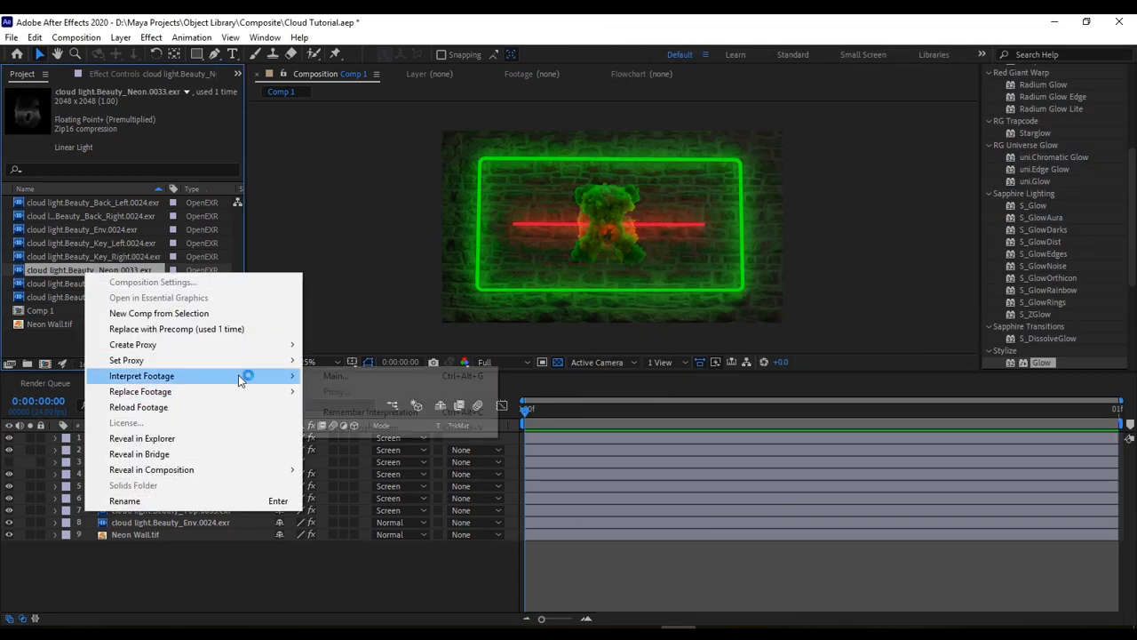
pyautogui.click(347, 375)
pyautogui.click(1031, 572)
# Replace the Beauty_Neon and Beauty_Neon_Fill 0033 footage with the corresponding 0024 files from folder X.
pyautogui.rightClick(113, 270)
pyautogui.moveTo(295, 391)
pyautogui.click(369, 390)
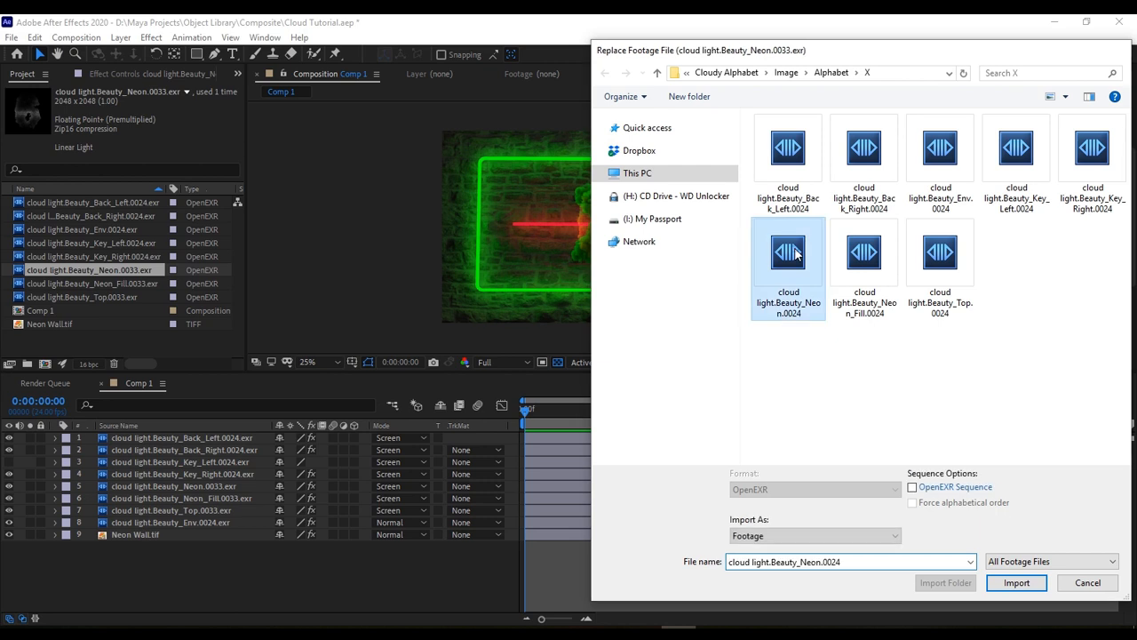
pyautogui.doubleClick(787, 255)
pyautogui.rightClick(145, 281)
pyautogui.click(399, 401)
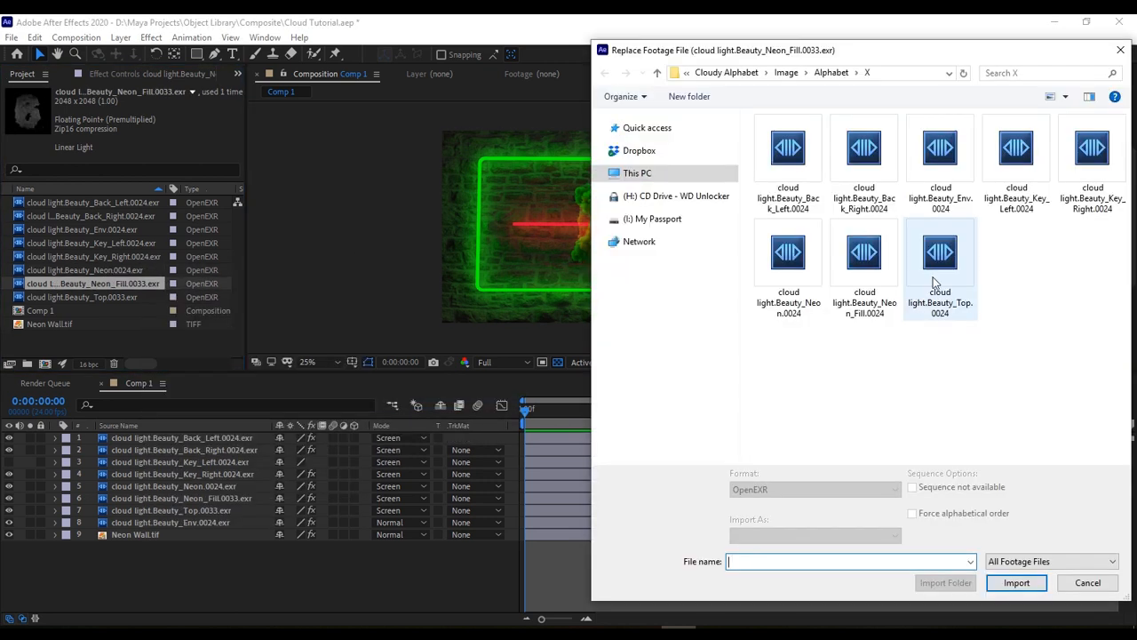
pyautogui.doubleClick(865, 253)
# Replace the Beauty_Top.0033 footage with cloud light.Beauty_Top.0024 from folder X.
pyautogui.rightClick(111, 298)
pyautogui.moveTo(306, 414)
pyautogui.click(400, 415)
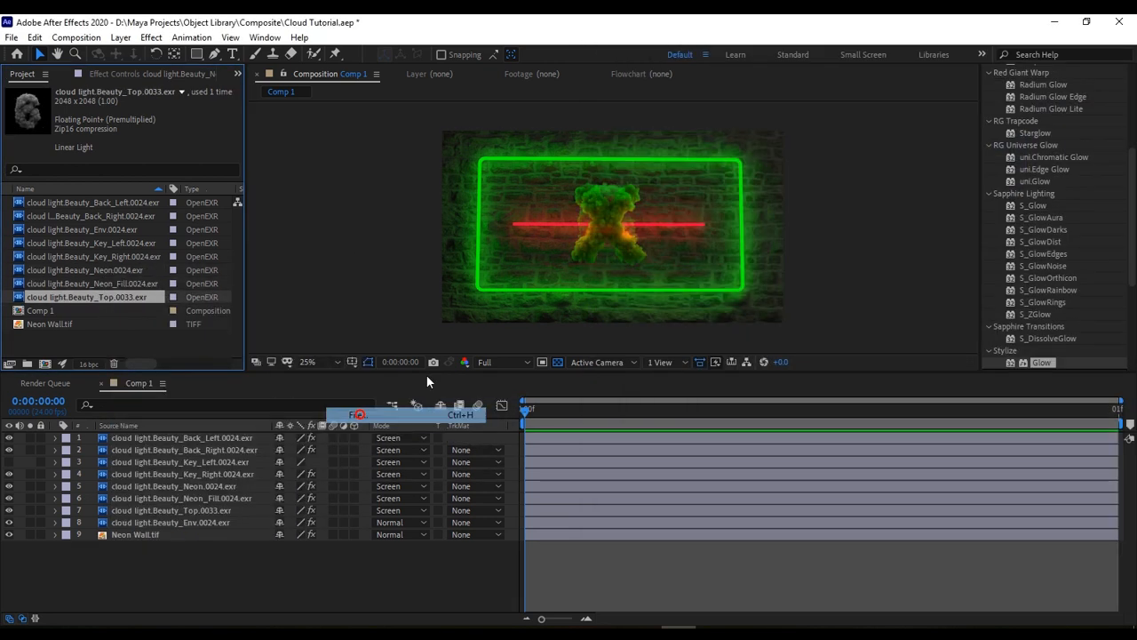
pyautogui.doubleClick(933, 254)
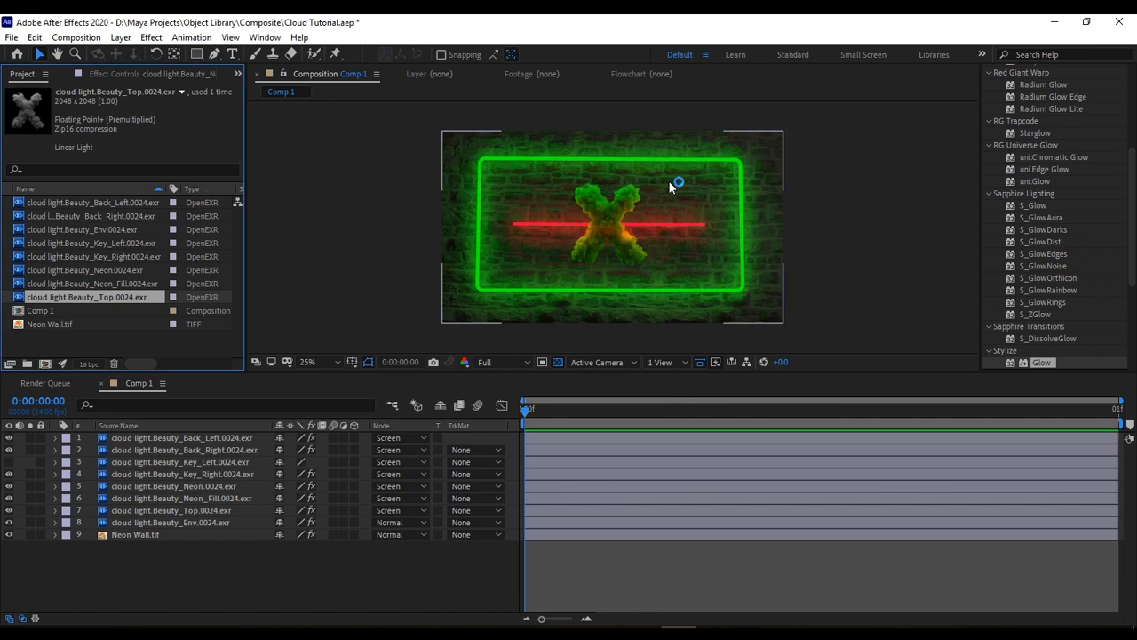
# Select all eight cloud pass layers, from Beauty_Env to Beauty_Back_Left, and shift them slightly upward over the neon wall.
pyautogui.scroll(2, 657, 184)
pyautogui.scroll(-1, 658, 184)
pyautogui.click(197, 523)
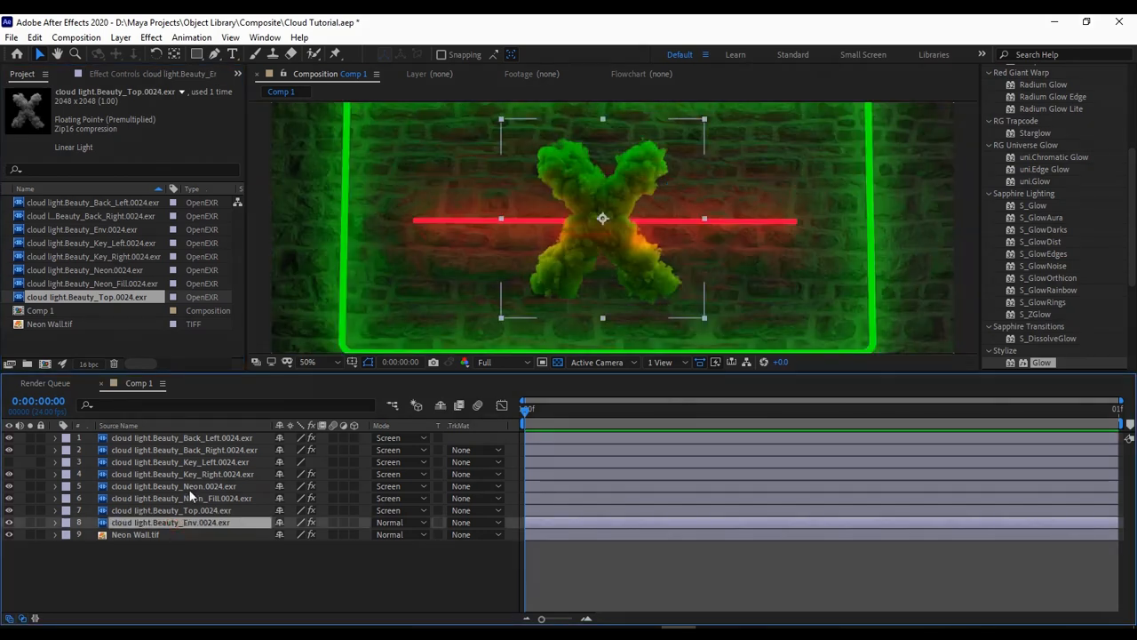
pyautogui.keyDown('shift'); pyautogui.click(190, 438); pyautogui.keyUp('shift')
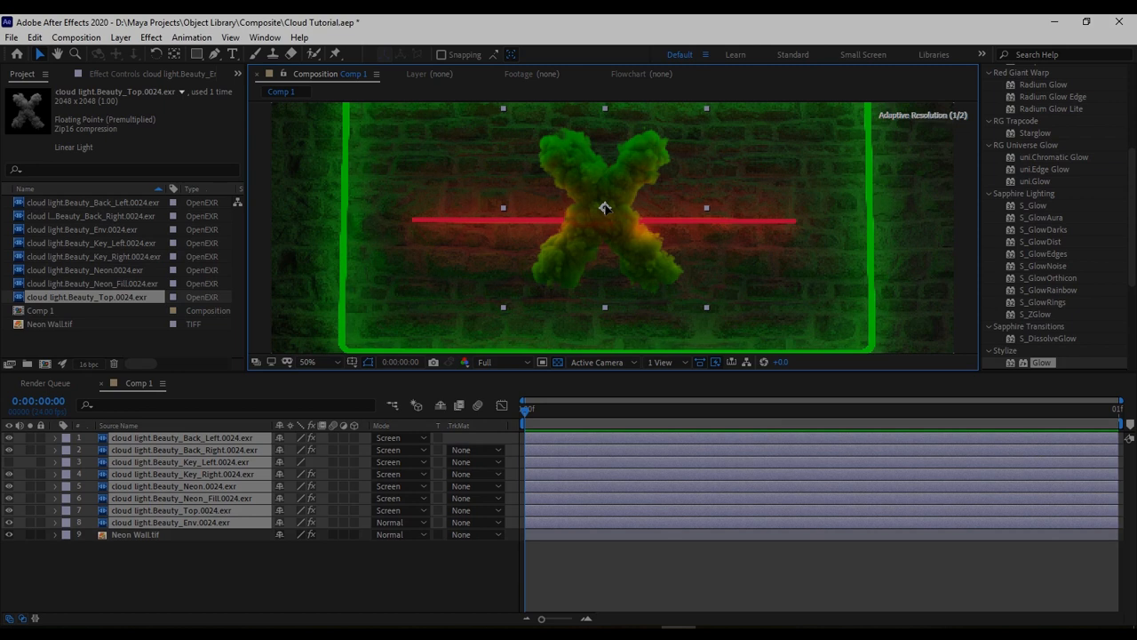
# Deselect the cloud layers and save the project.
pyautogui.scroll(-2, 789, 247)
pyautogui.click(835, 233)
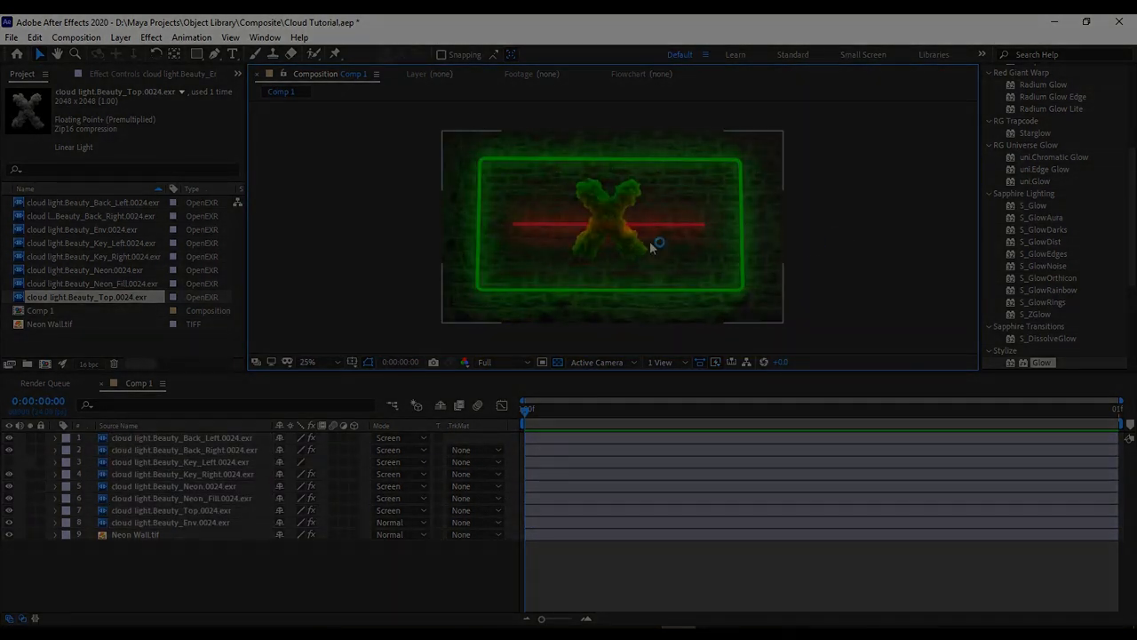
pyautogui.click(12, 38)
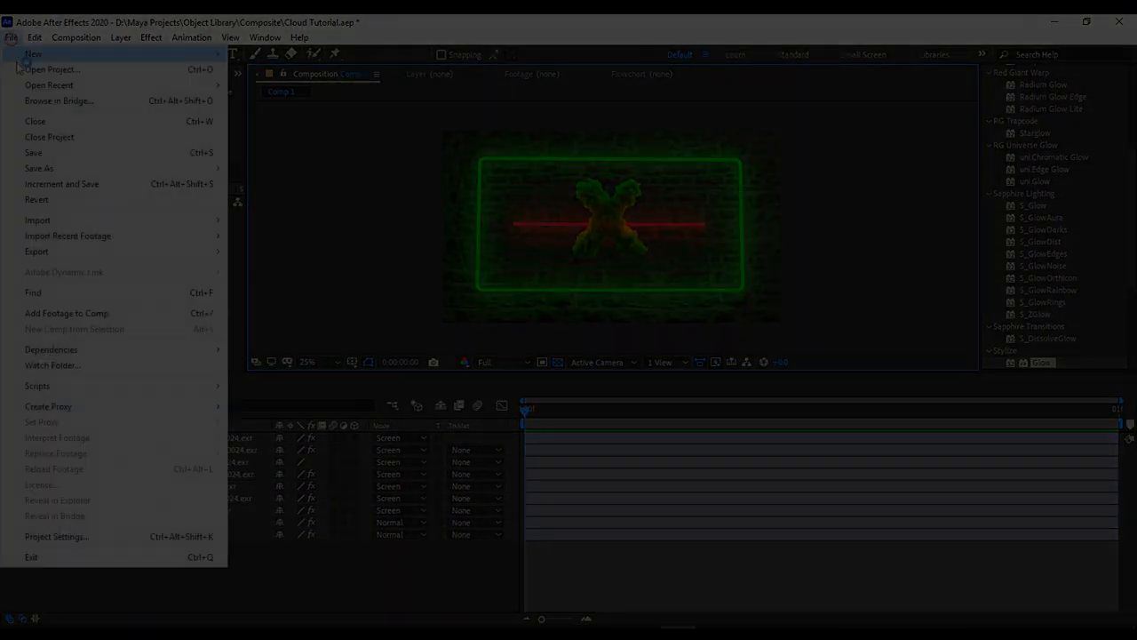
pyautogui.click(37, 153)
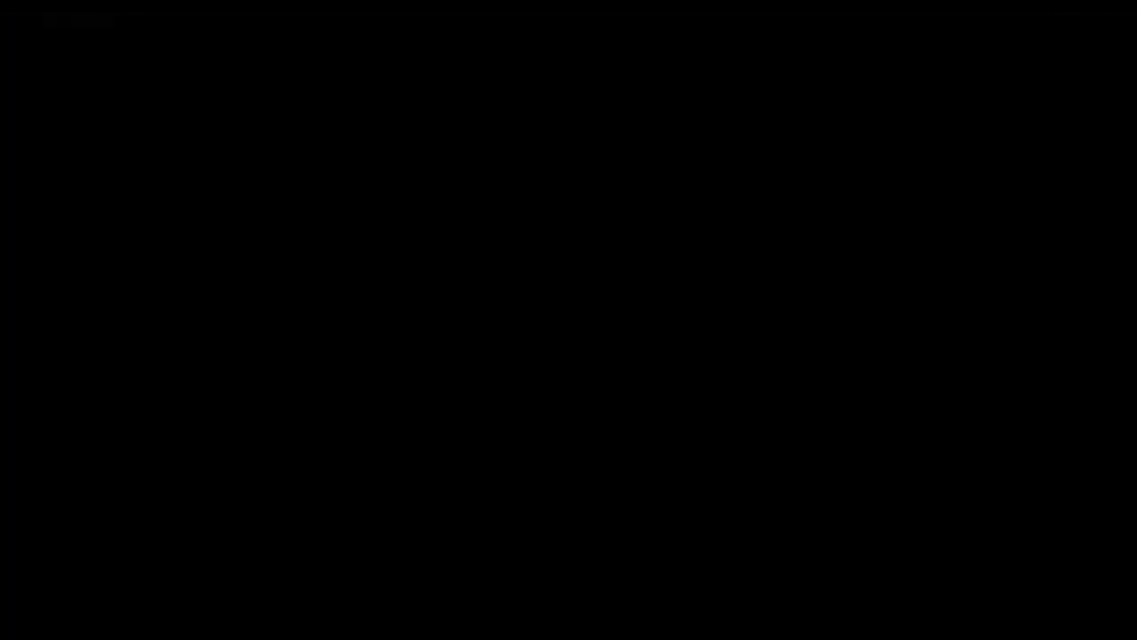